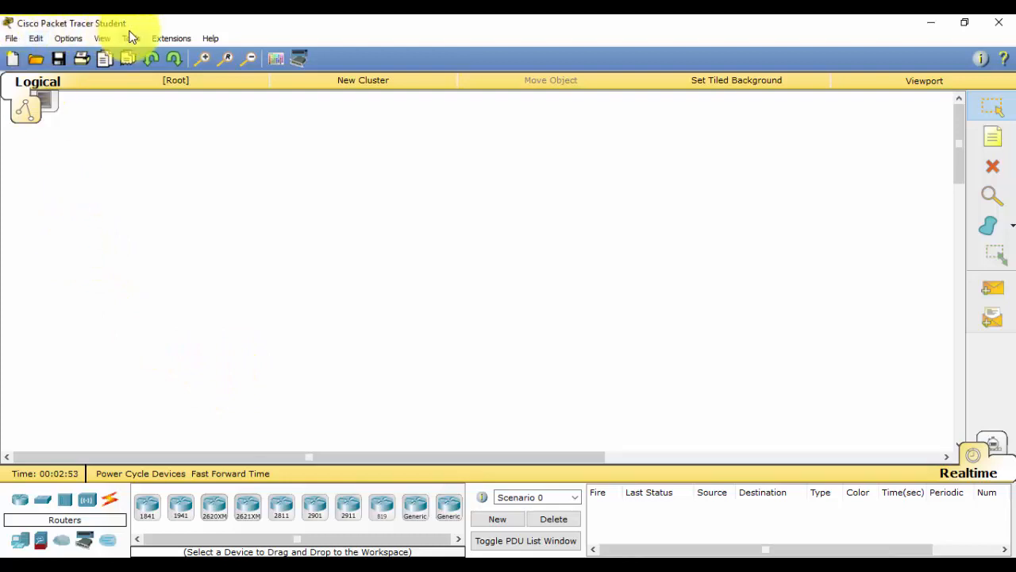
left_click(931, 22)
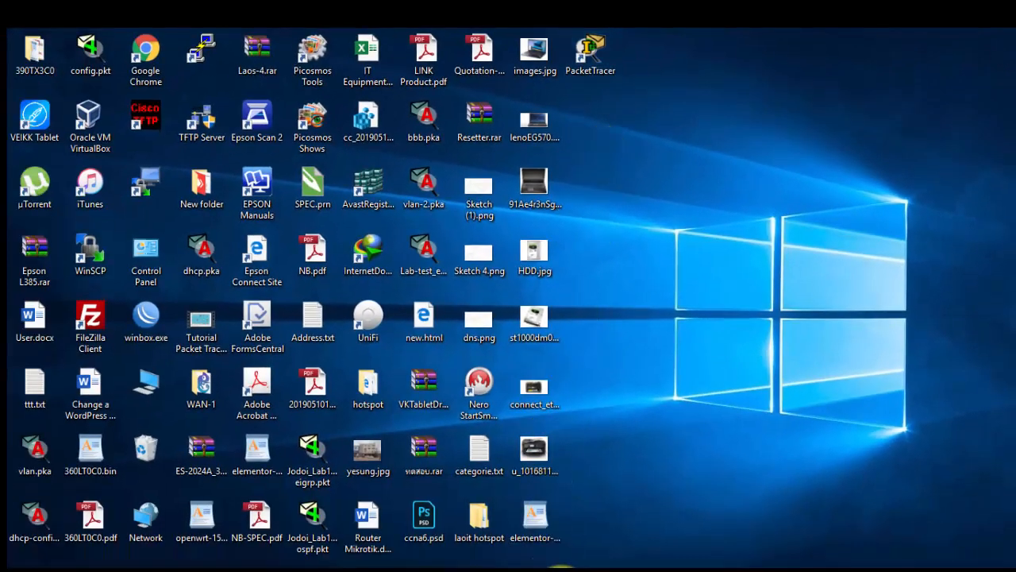
mouse_move(560, 569)
left_click(658, 526)
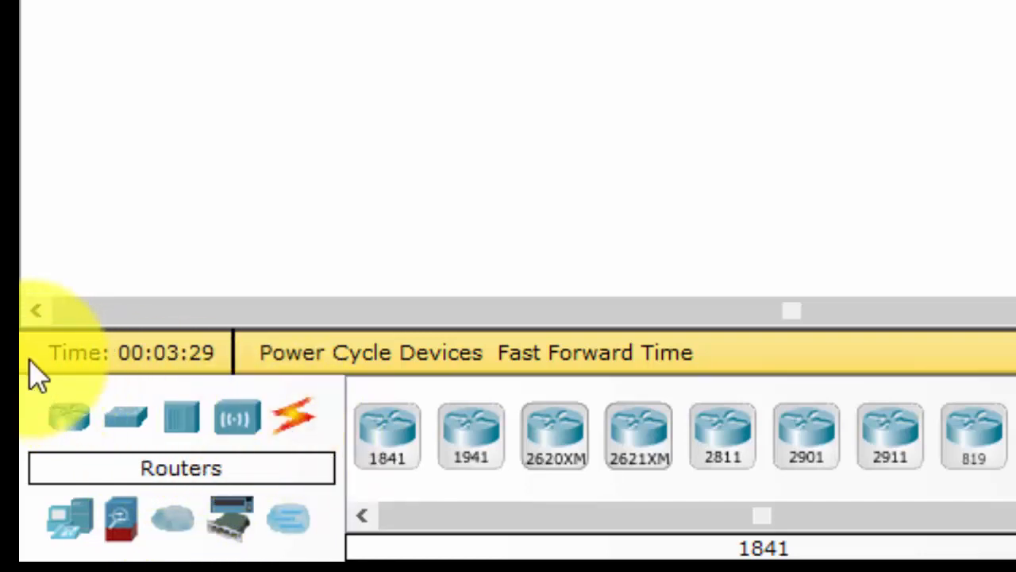
left_click(73, 530)
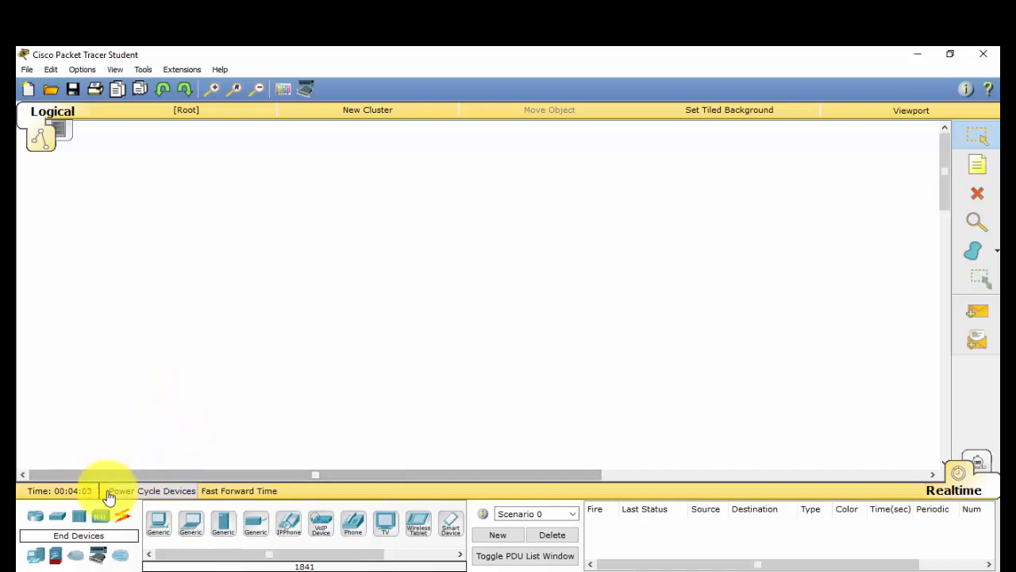
- Place a 2960 switch in the upper middle of the workspace and shift it slightly down
left_click(57, 519)
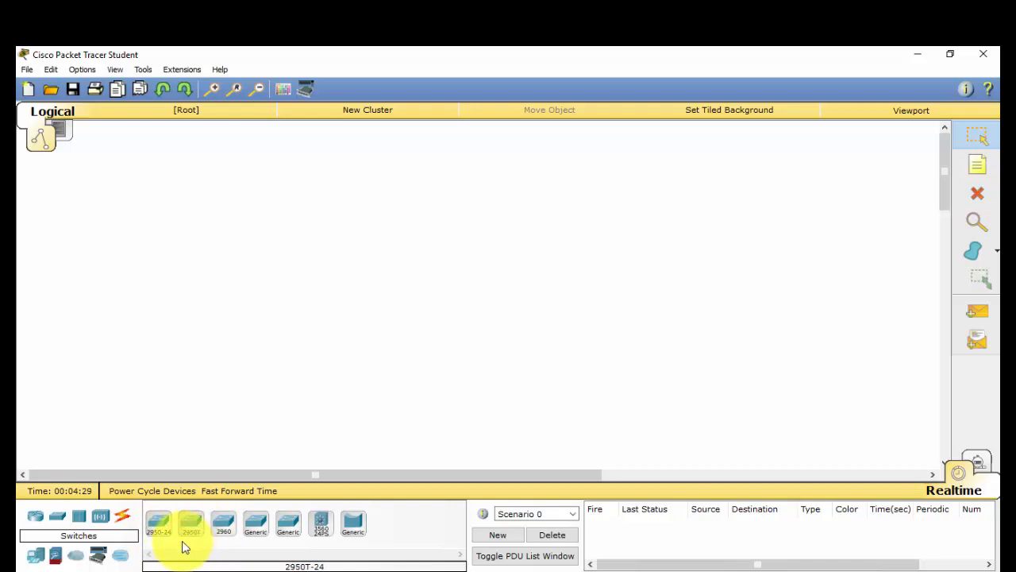
left_click(226, 526)
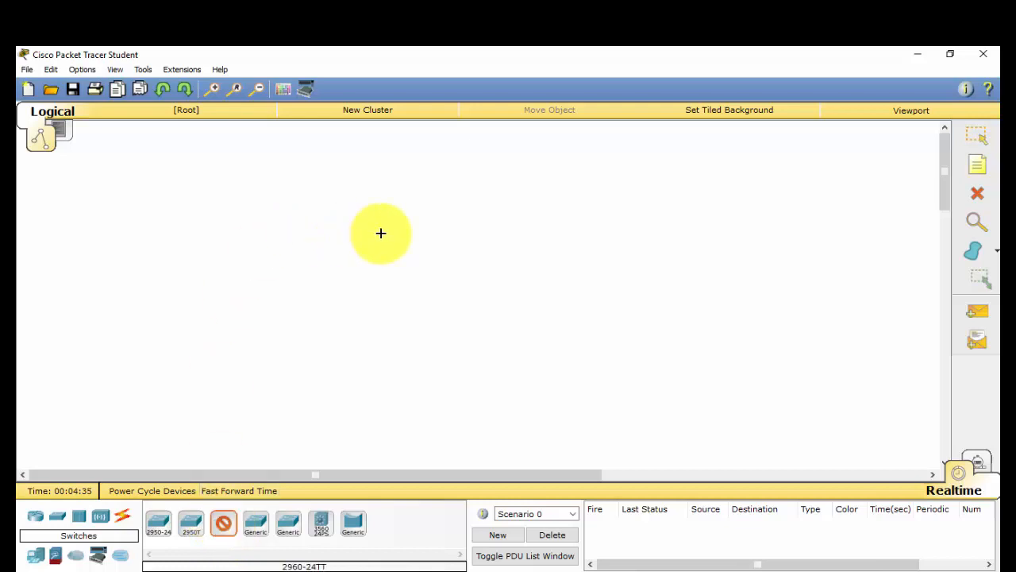
left_click(332, 234)
left_click_drag(336, 235, 332, 267)
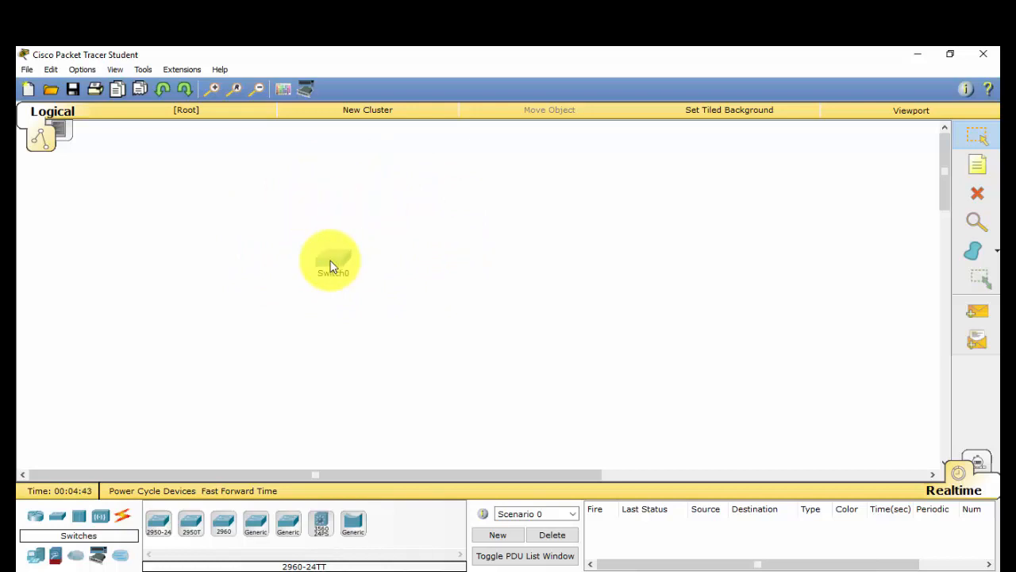
left_click_drag(332, 266, 331, 265)
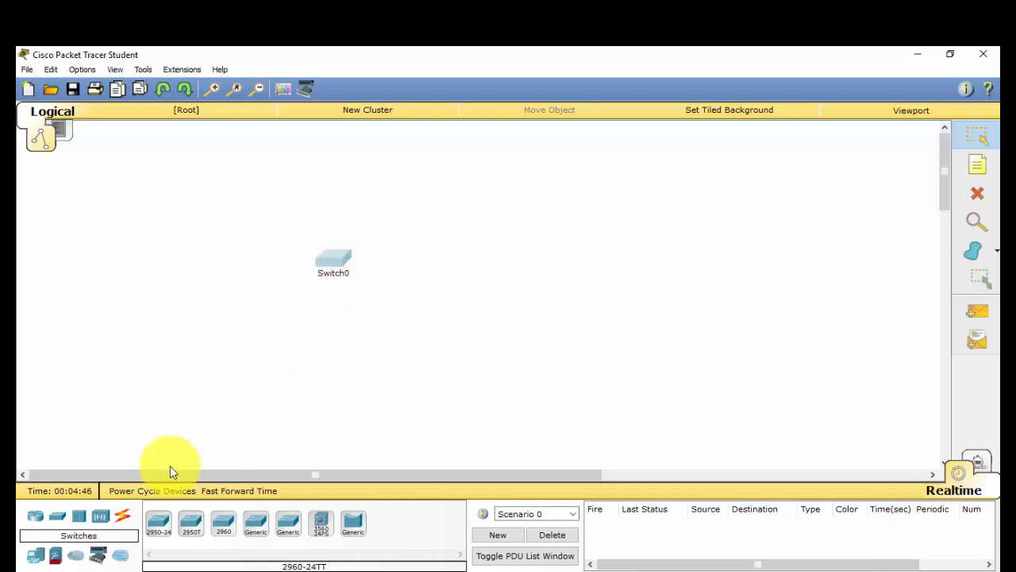
- Place three generic PCs in a row below the switch, spaced across the workspace
left_click(37, 555)
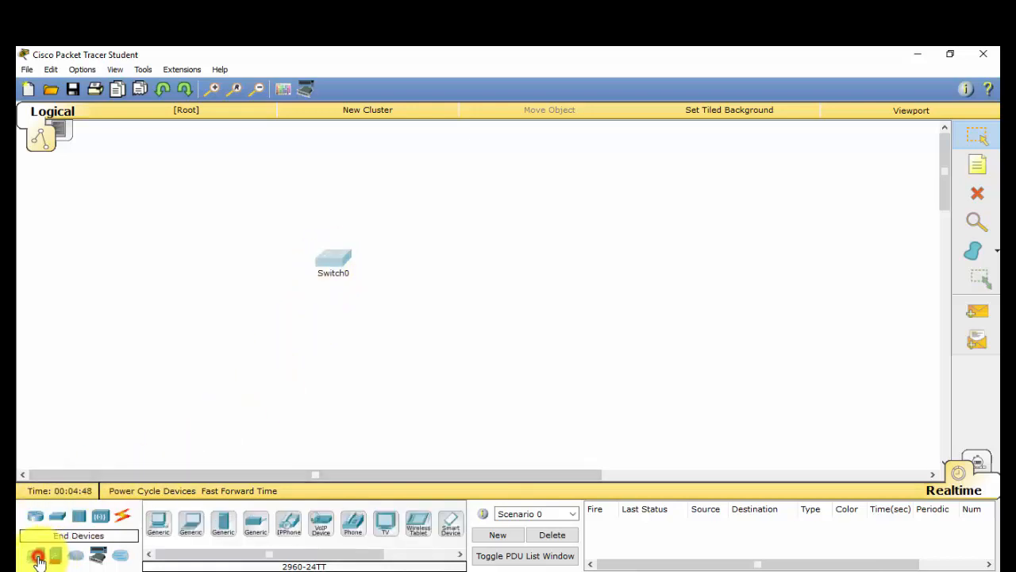
left_click(156, 529)
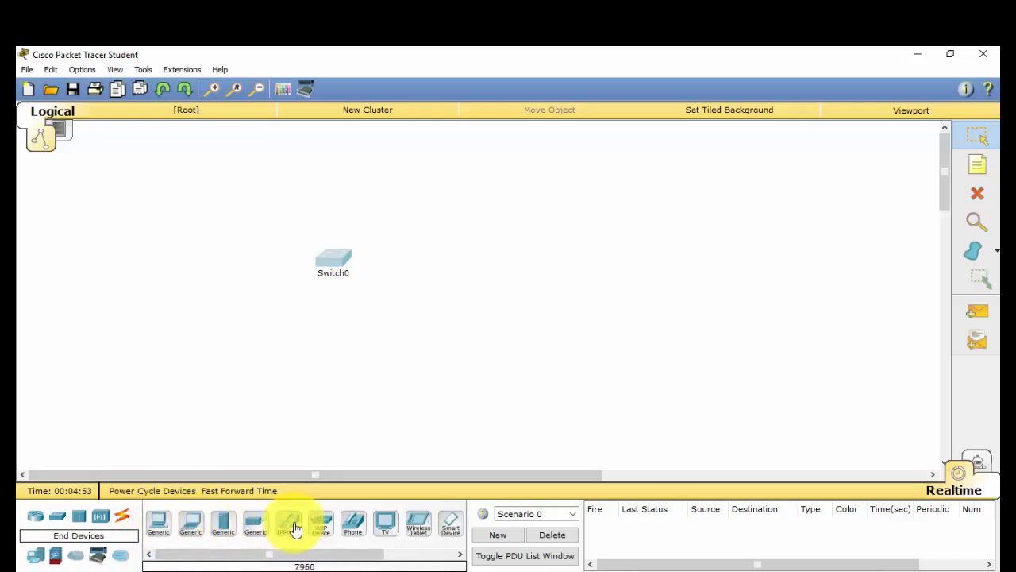
left_click(363, 560)
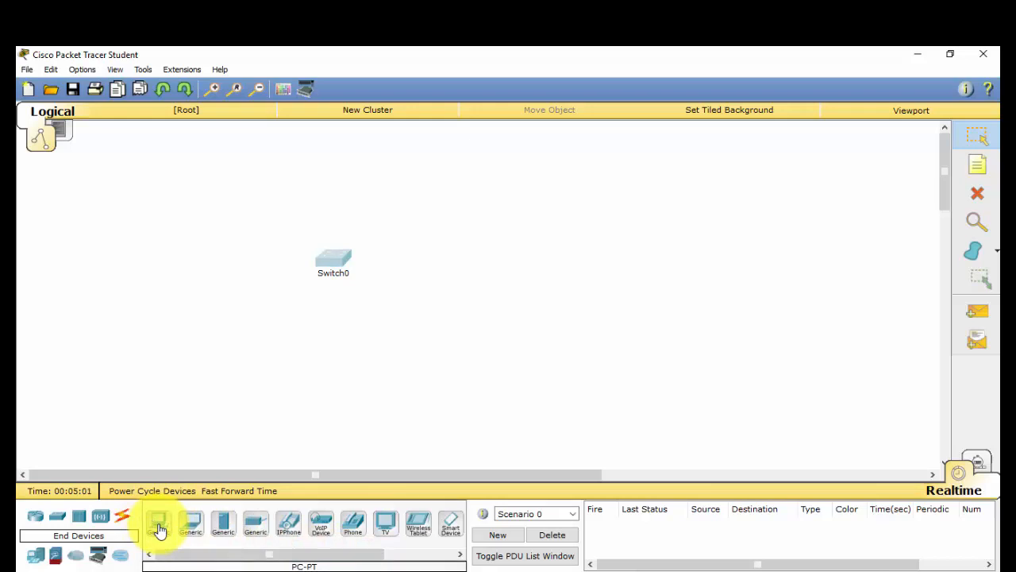
left_click(173, 329)
left_click(165, 524)
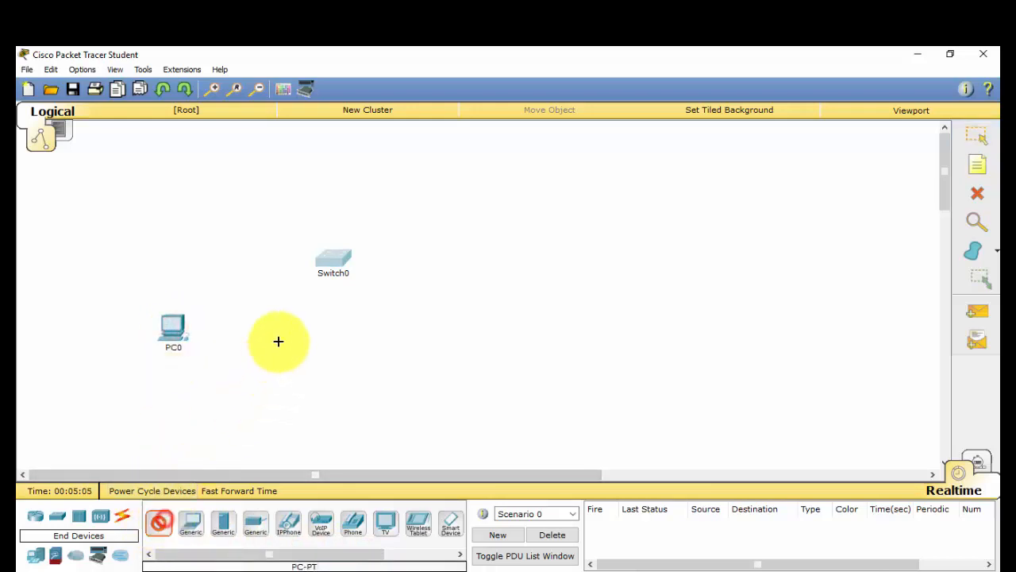
left_click(301, 326)
left_click(161, 526)
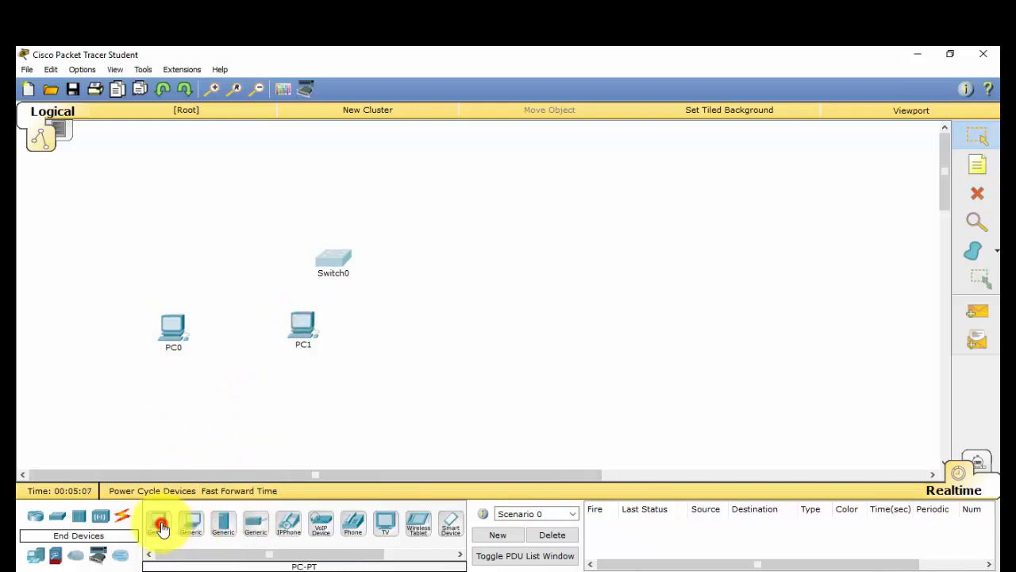
left_click(436, 340)
- Adjust the positions of PC1 and PC2 and add a fourth generic PC at the right end of the row
left_click_drag(303, 332, 306, 363)
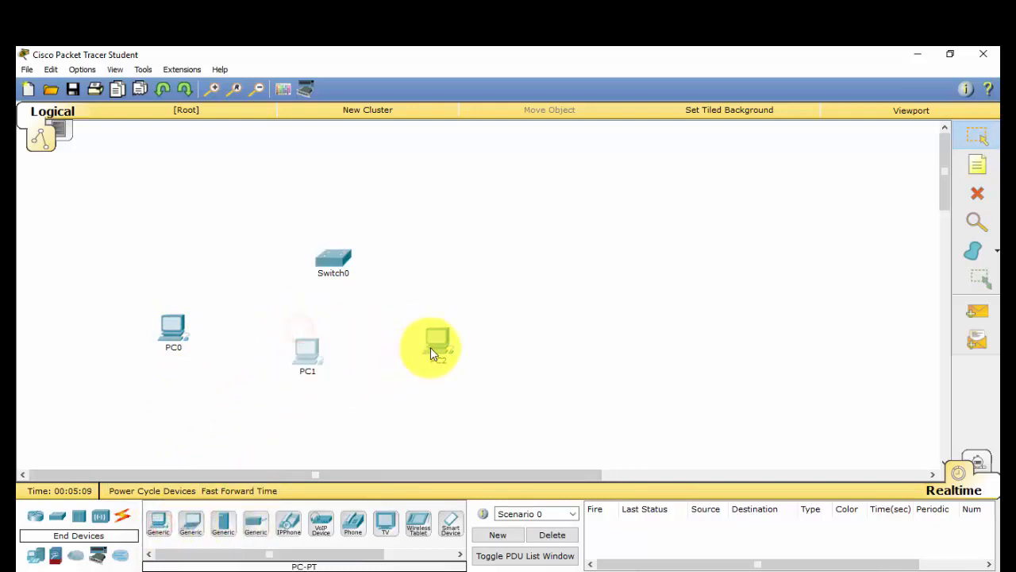
left_click_drag(431, 347, 448, 355)
left_click_drag(292, 353, 305, 348)
left_click(160, 523)
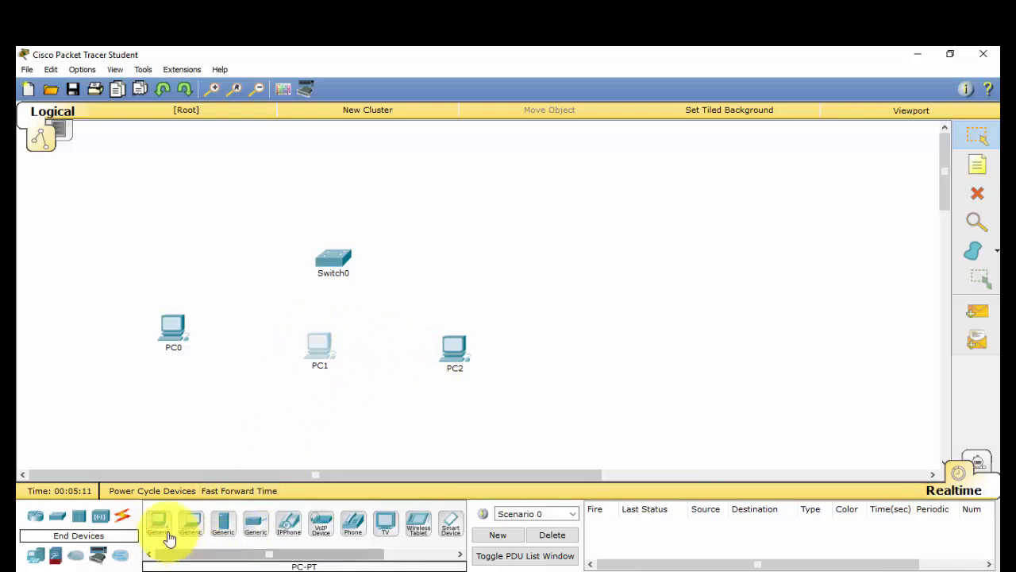
left_click(568, 345)
- Move the switch up and to the right above the PCs, and even out the positions of PC0, PC1 and PC2
left_click_drag(370, 263, 369, 221)
left_click_drag(183, 335, 189, 336)
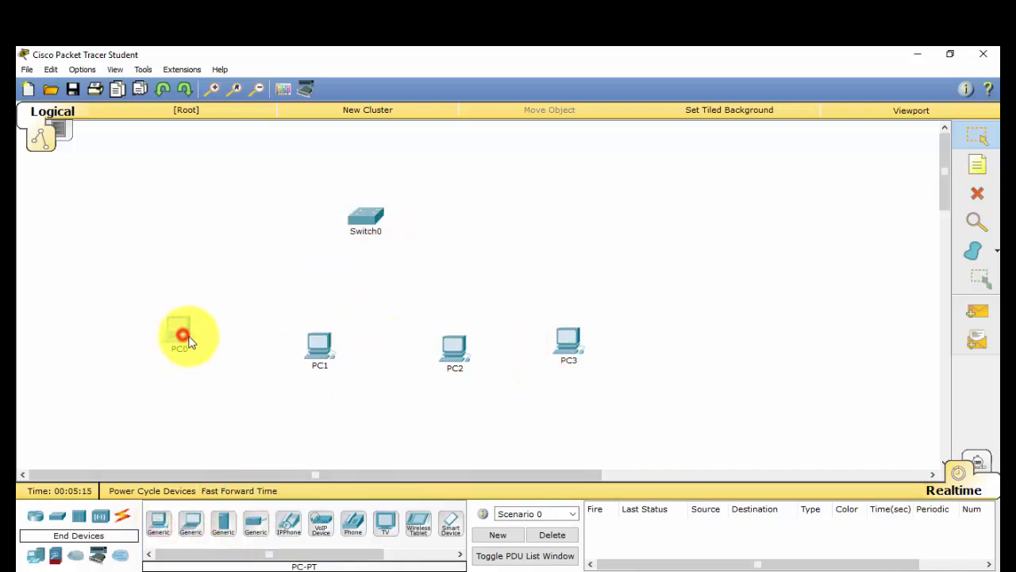
left_click_drag(321, 348, 330, 334)
left_click_drag(454, 349, 454, 343)
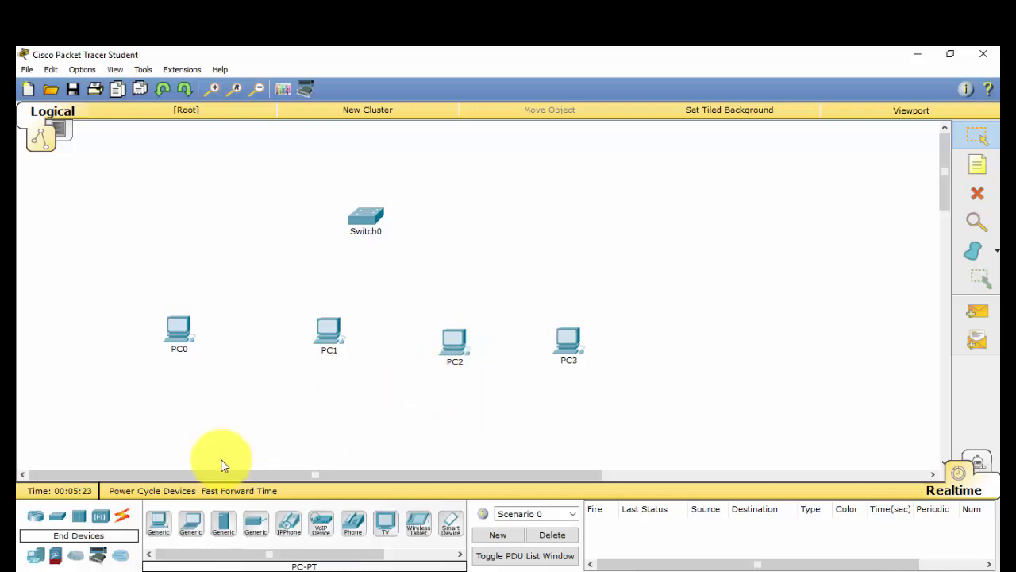
- Connect Switch0 to PC0 with an automatically chosen connection type
left_click(123, 521)
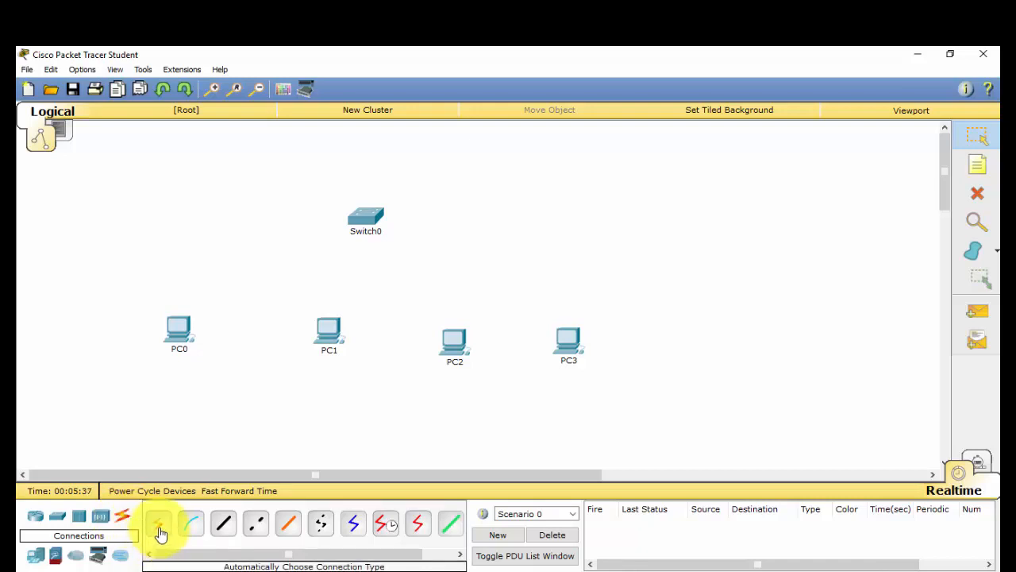
left_click(161, 527)
left_click(161, 527)
left_click(365, 216)
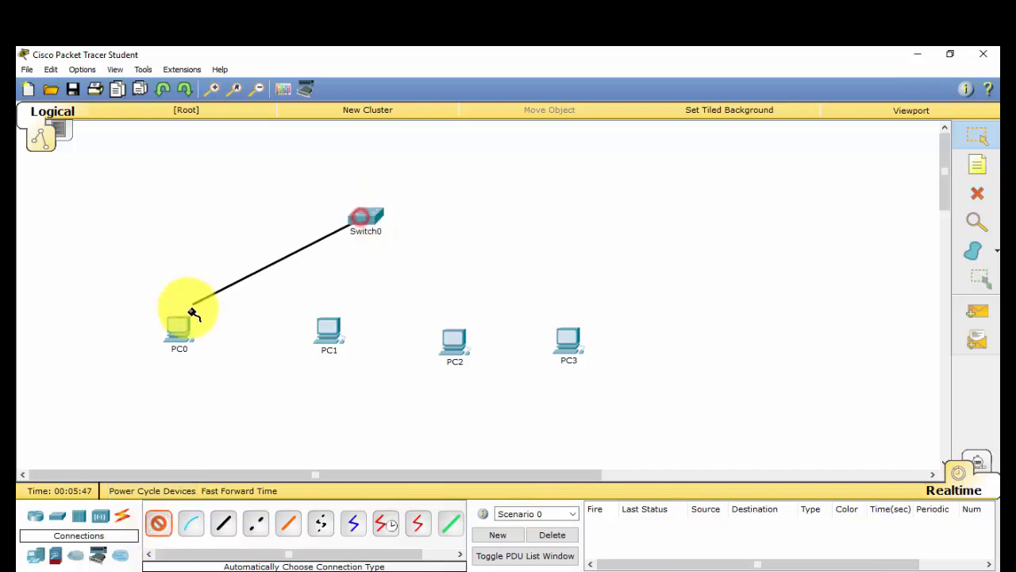
left_click(180, 332)
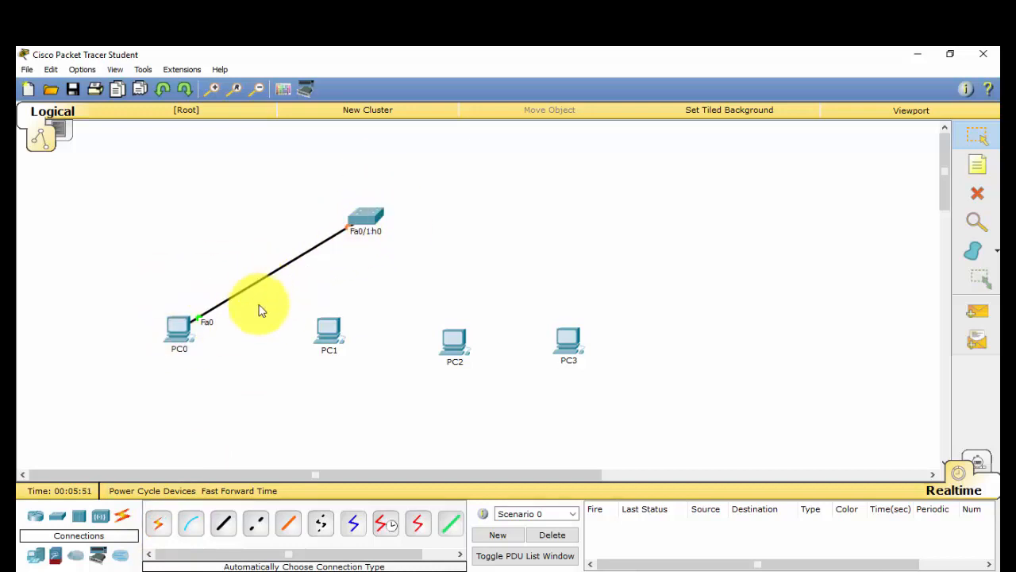
- Delete the cable between Switch0 and PC0 and leave the automatic connection tool
left_click(977, 193)
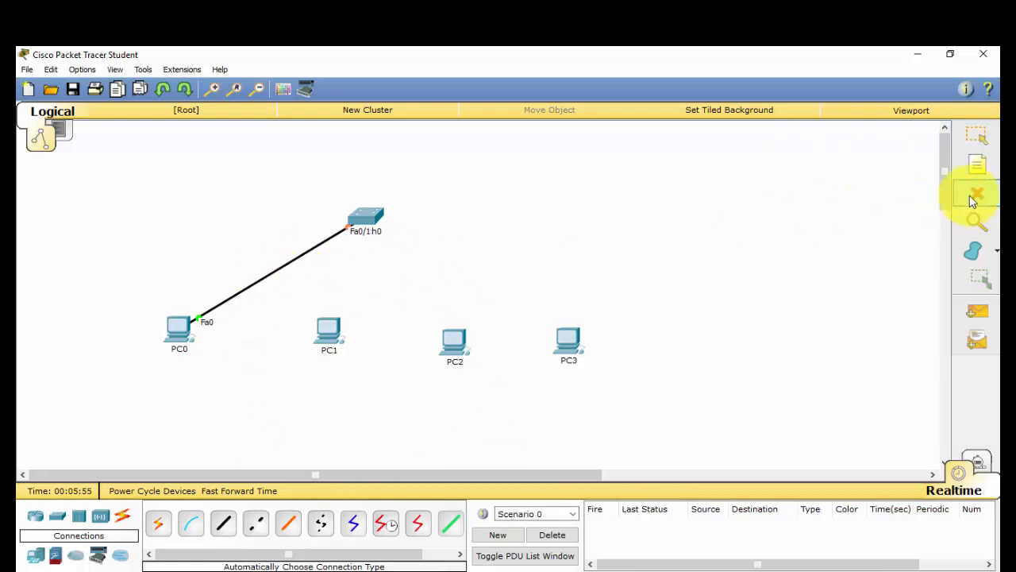
left_click(261, 279)
left_click(158, 524)
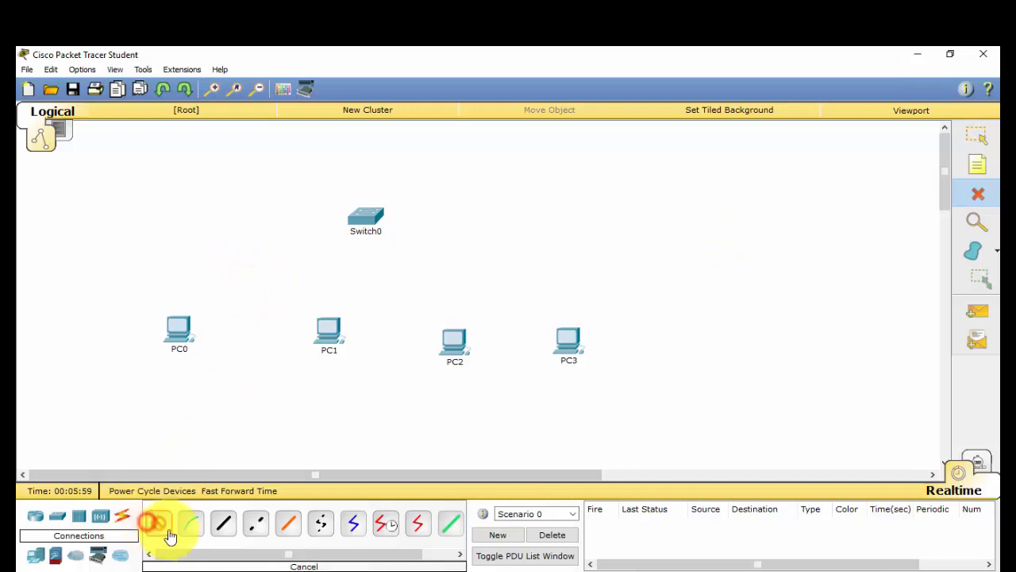
left_click(159, 525)
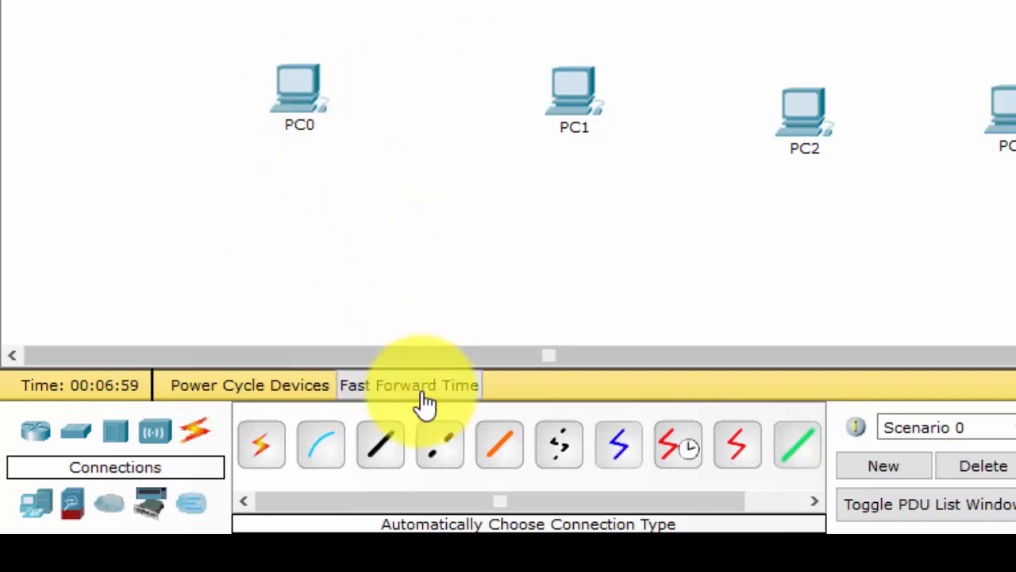
- Connect Switch0's FastEthernet0/1 port to PC0's FastEthernet0 port with a Copper Straight-Through cable
left_click(384, 449)
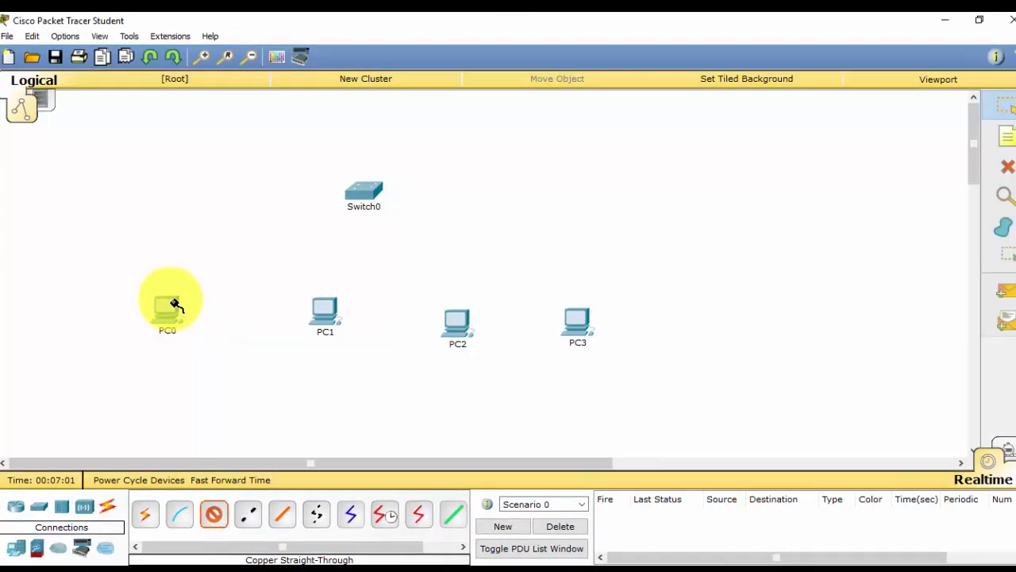
left_click(359, 191)
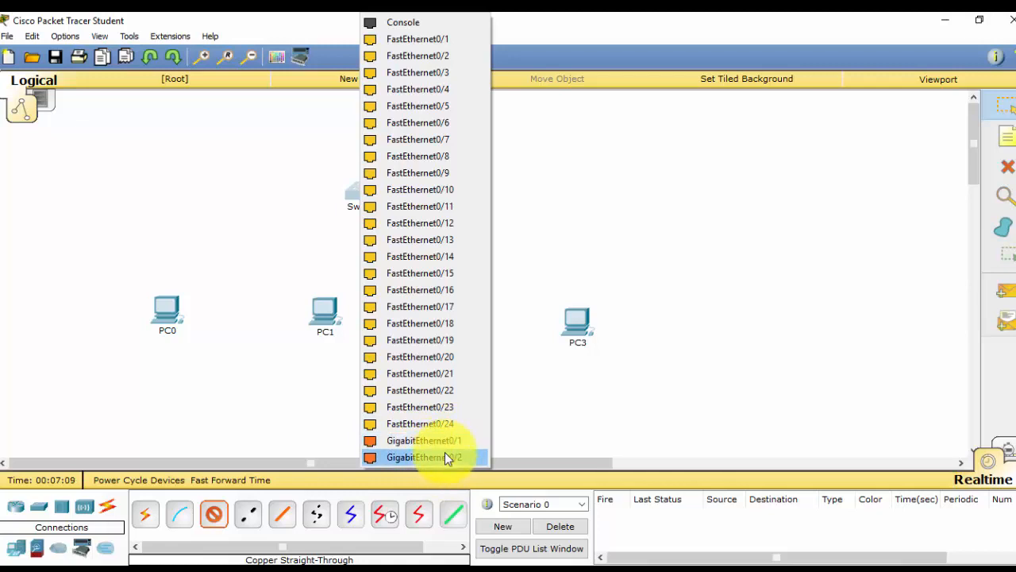
left_click(419, 39)
left_click(163, 316)
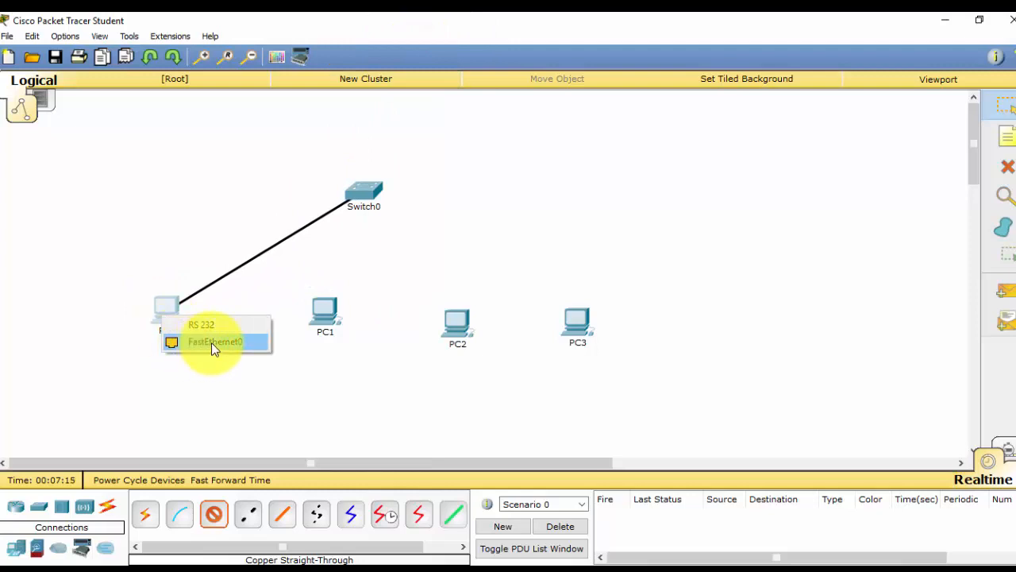
left_click(211, 342)
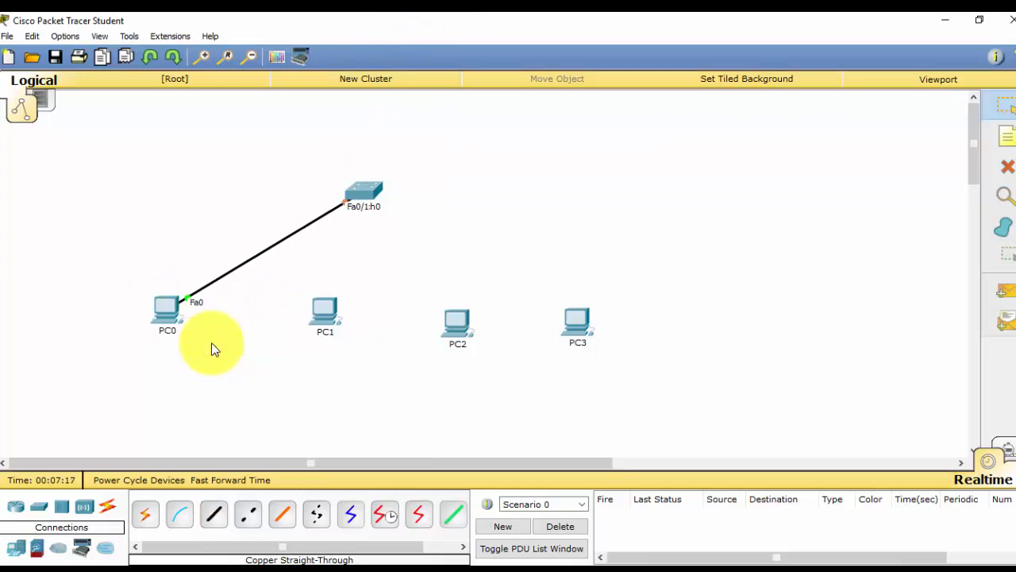
- Connect Switch0's FastEthernet0/2 port to PC1's FastEthernet0 port with a Copper Straight-Through cable
left_click(213, 520)
left_click(373, 193)
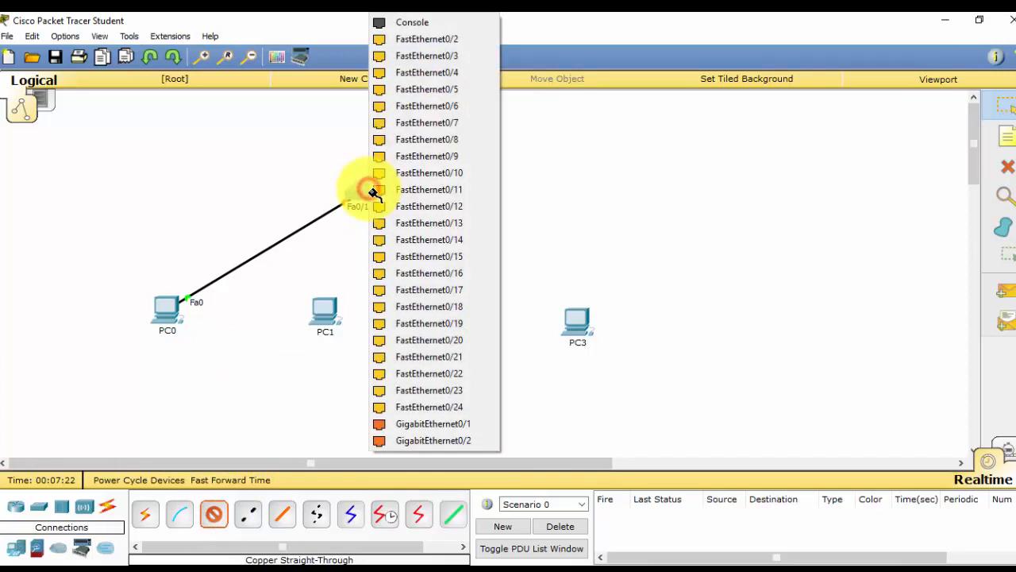
left_click(432, 42)
left_click(320, 314)
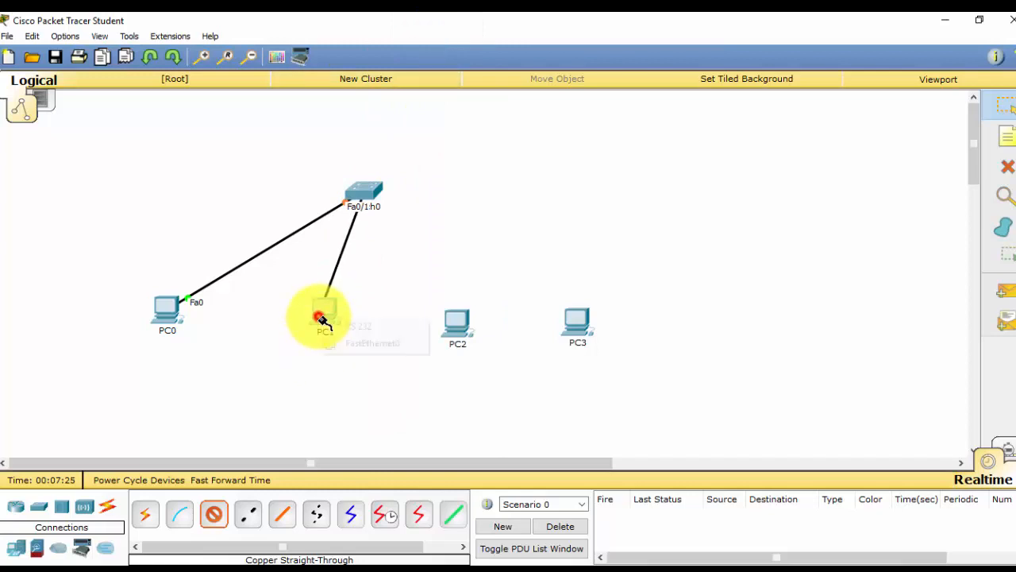
left_click(355, 342)
- Connect Switch0's FastEthernet0/3 port to PC2's FastEthernet0 port with a Copper Straight-Through cable
left_click(214, 514)
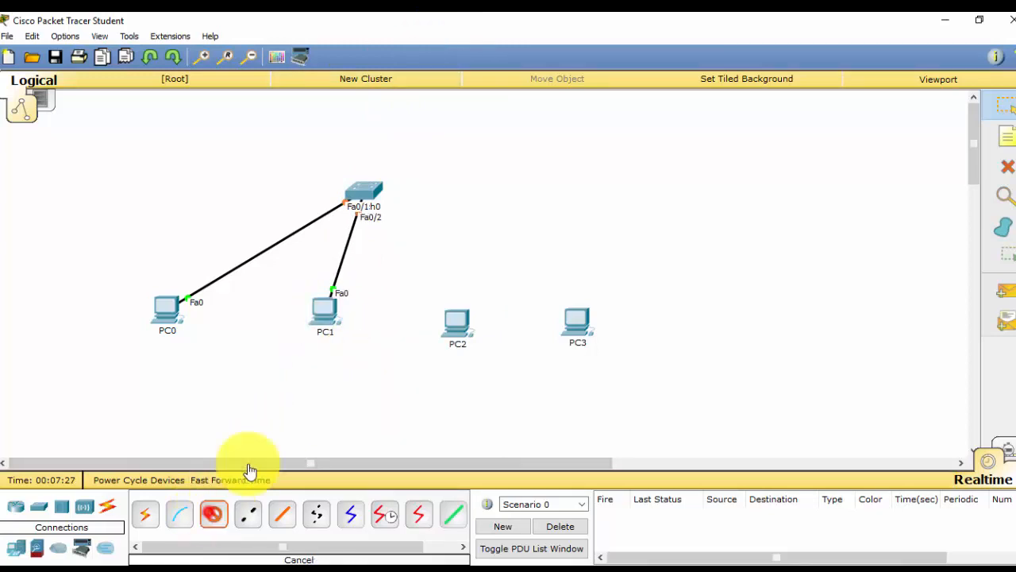
left_click(381, 196)
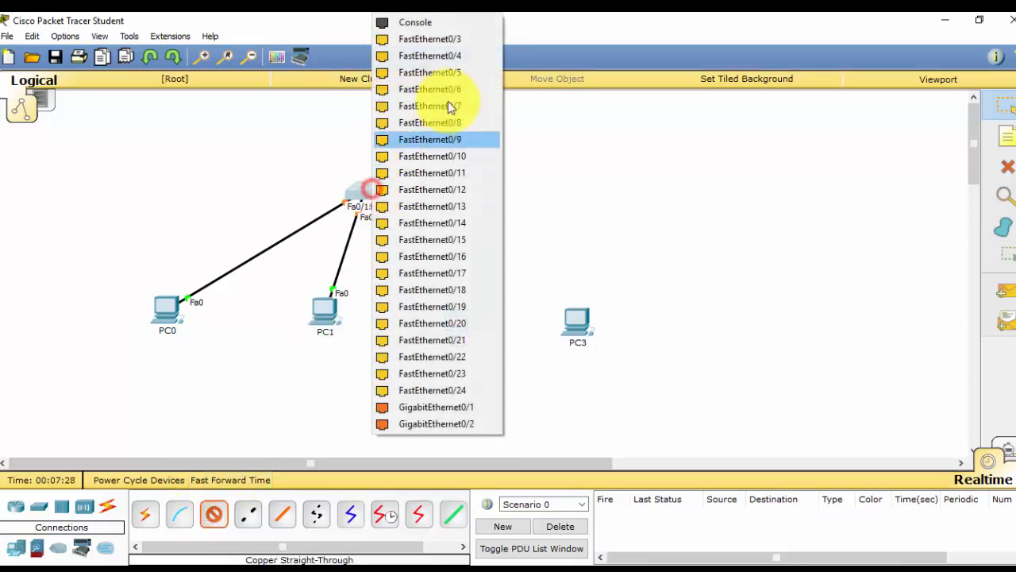
left_click(460, 44)
left_click(455, 322)
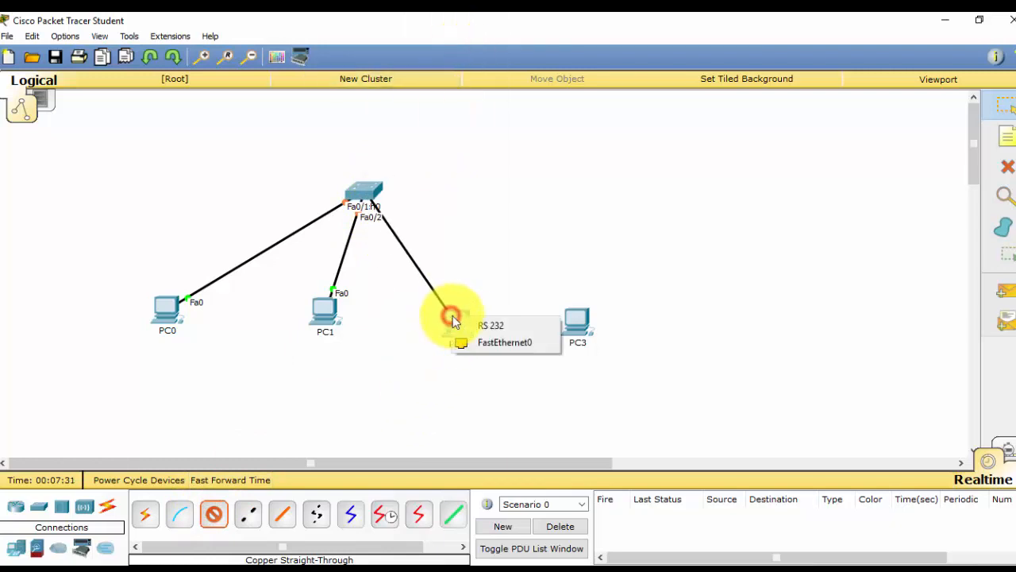
left_click(489, 348)
- Cable Switch0's FastEthernet0/4 to PC3's FastEthernet0 with Copper Straight-Through, and move PC3 up to the right of the switch
left_click(214, 514)
left_click(381, 190)
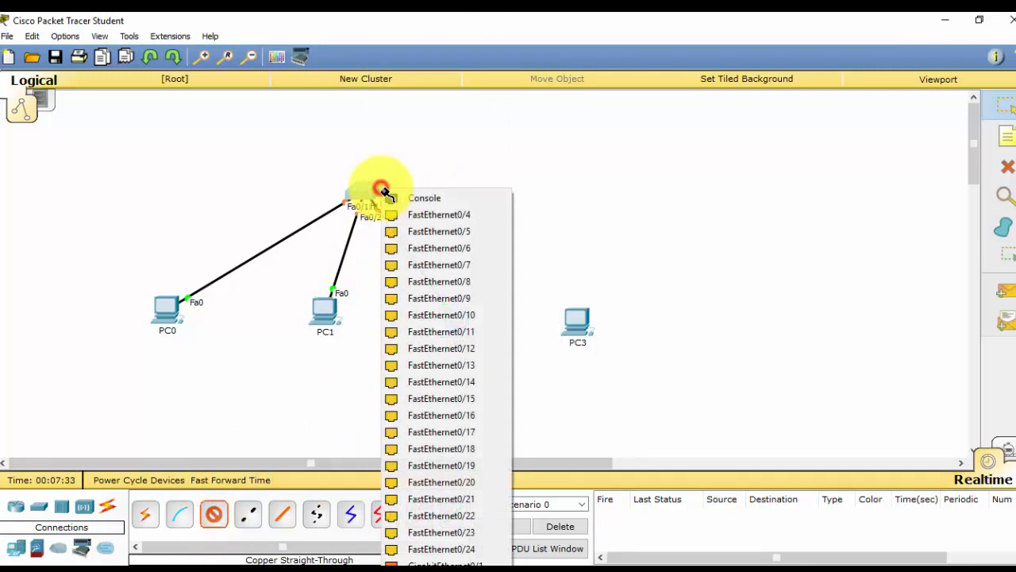
left_click(481, 213)
left_click(573, 332)
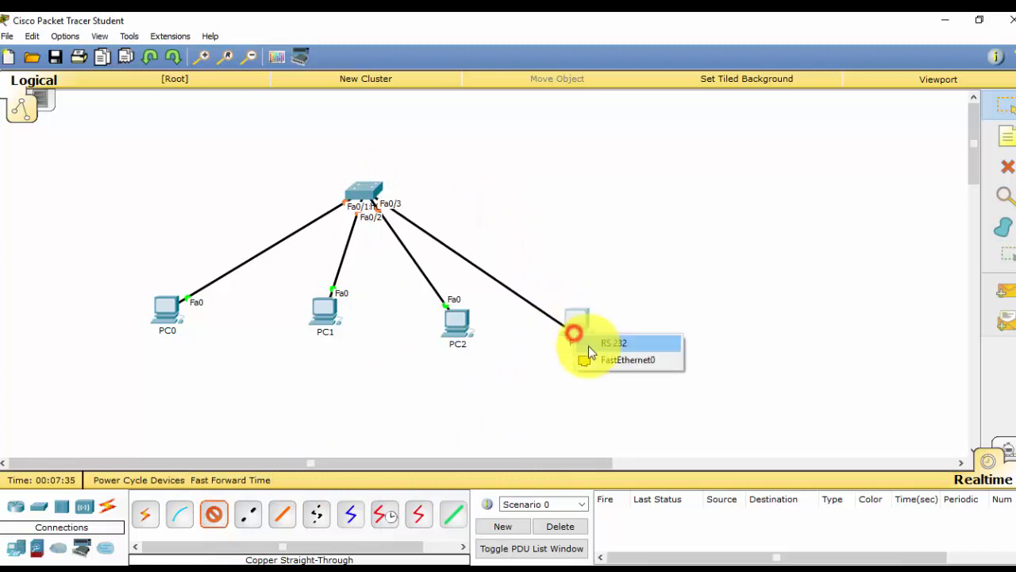
left_click(623, 361)
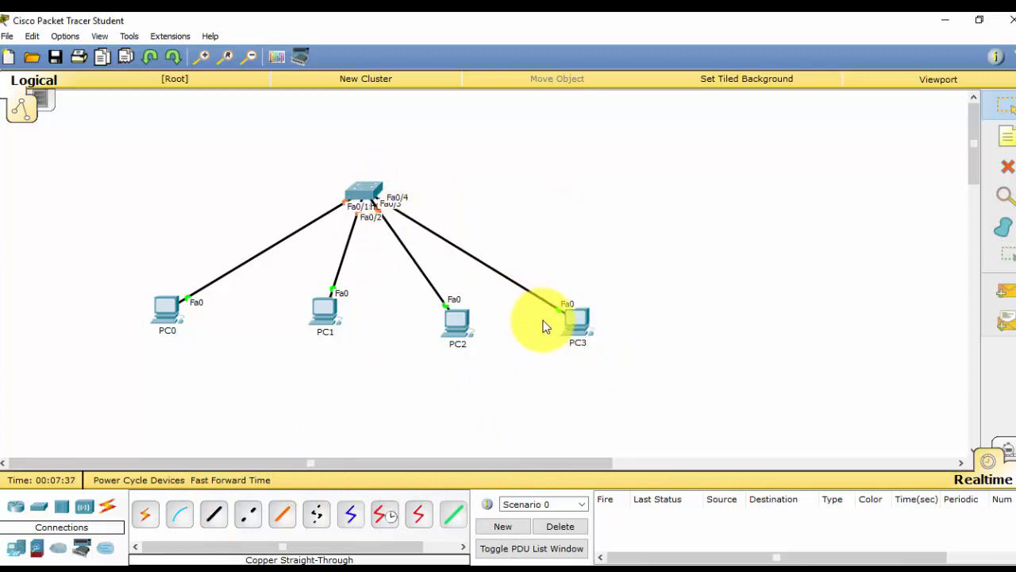
left_click_drag(575, 321, 586, 212)
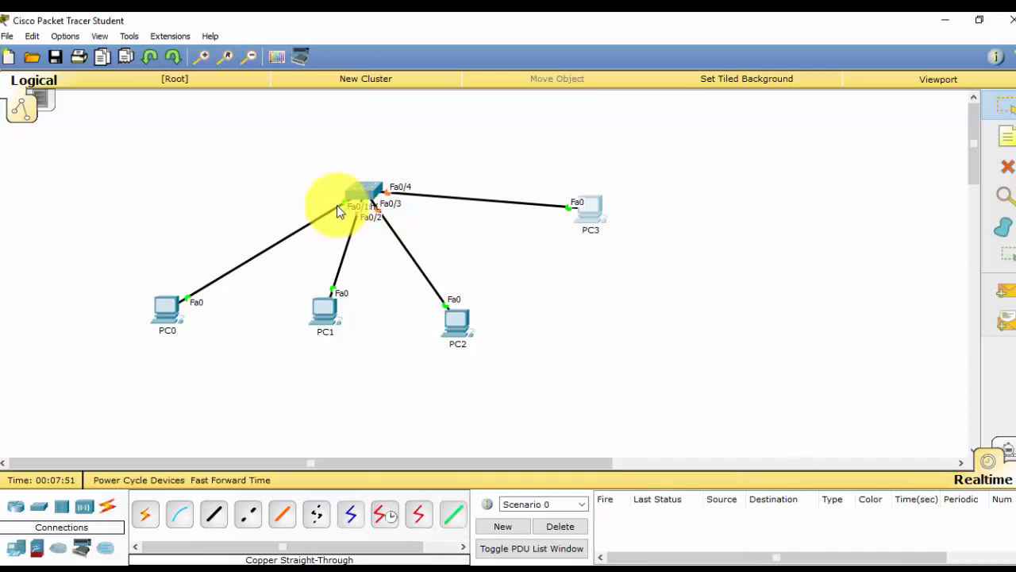
- Delete the cables that connect Switch0 to PC3 and PC2
left_click(574, 279)
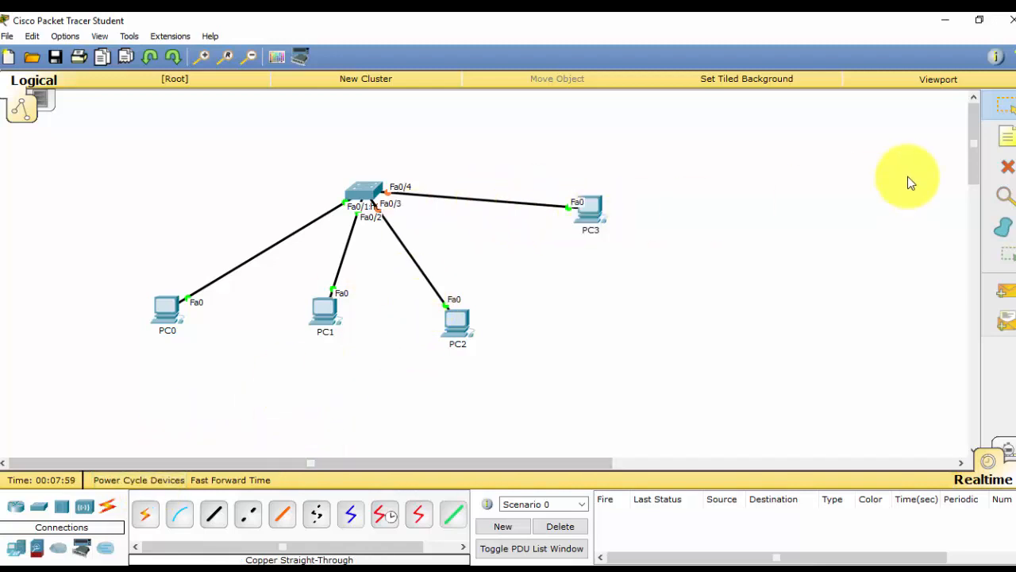
left_click(848, 251)
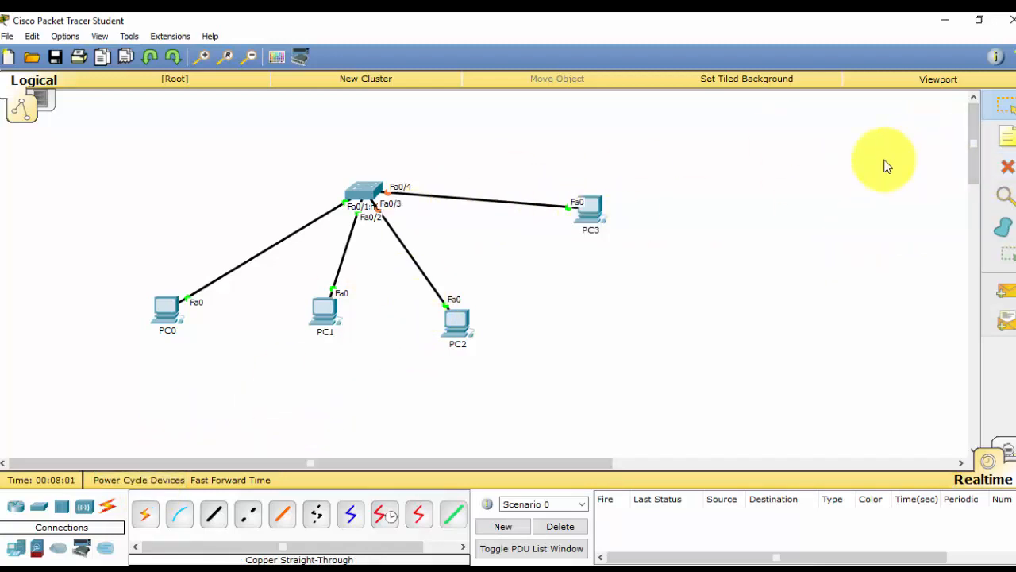
left_click(1008, 166)
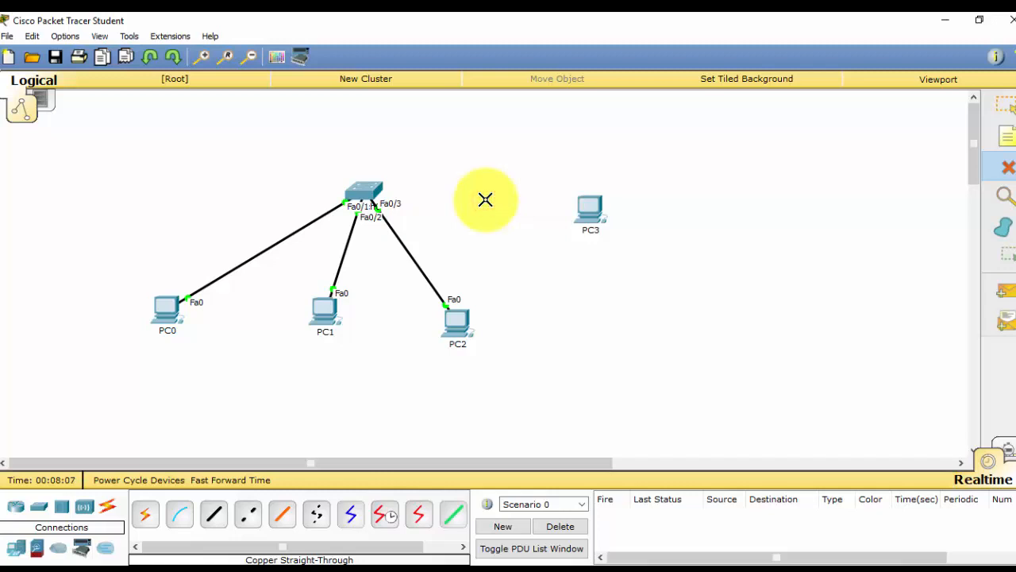
left_click(413, 263)
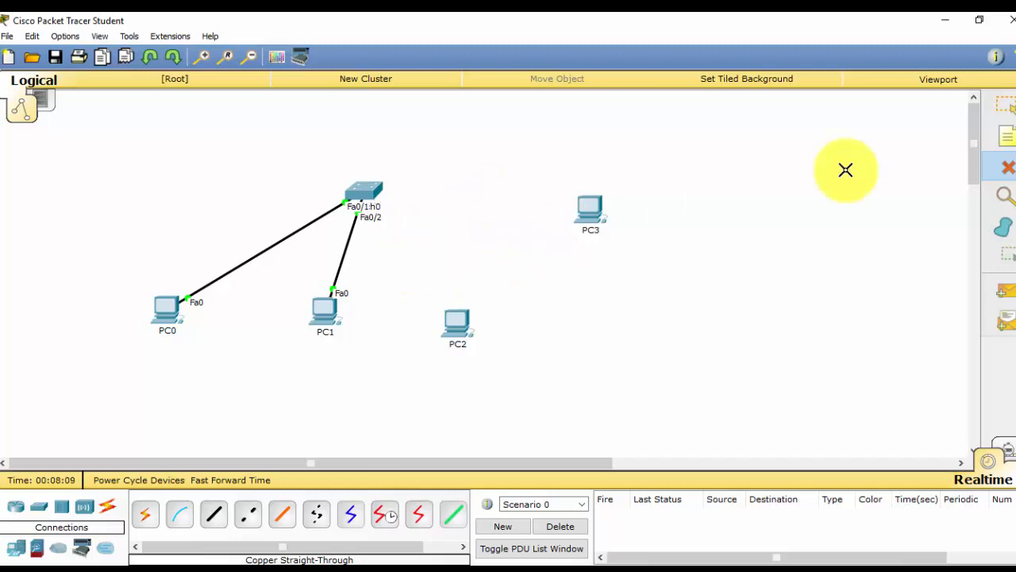
left_click(1003, 111)
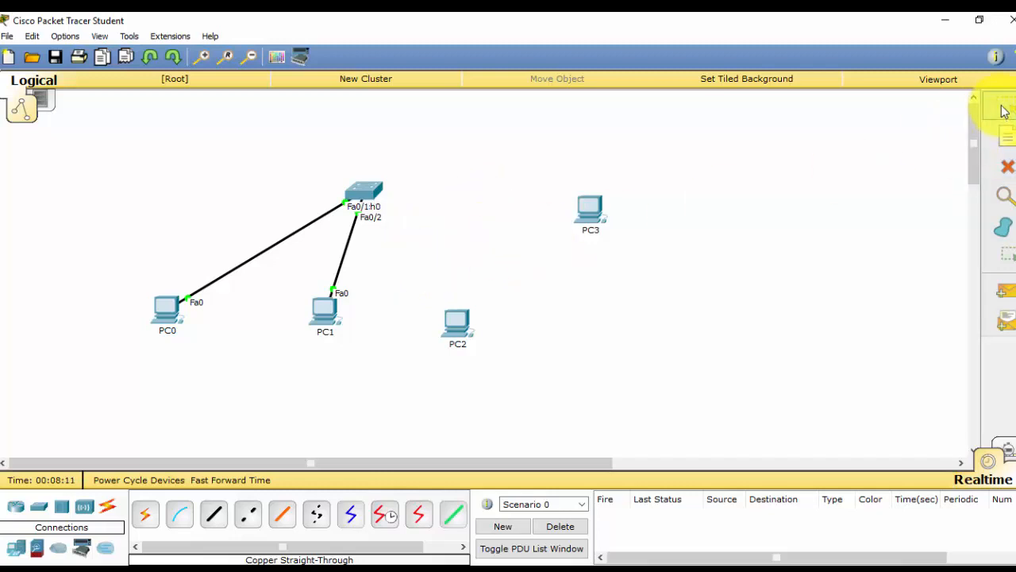
- Reconnect Switch0 to PC2 and then to PC3 using the automatically chosen connection type
left_click(149, 517)
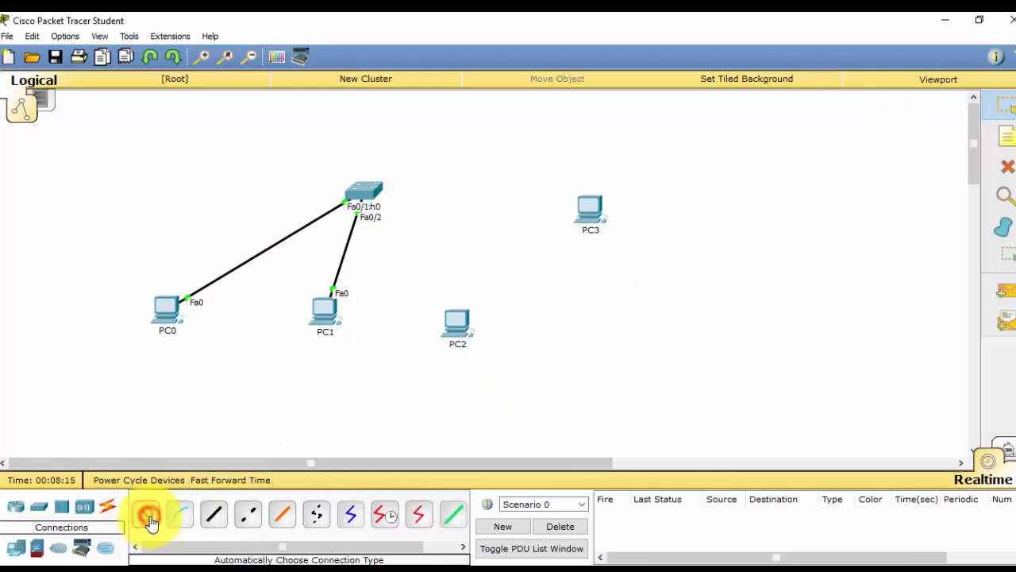
left_click(373, 195)
left_click(451, 340)
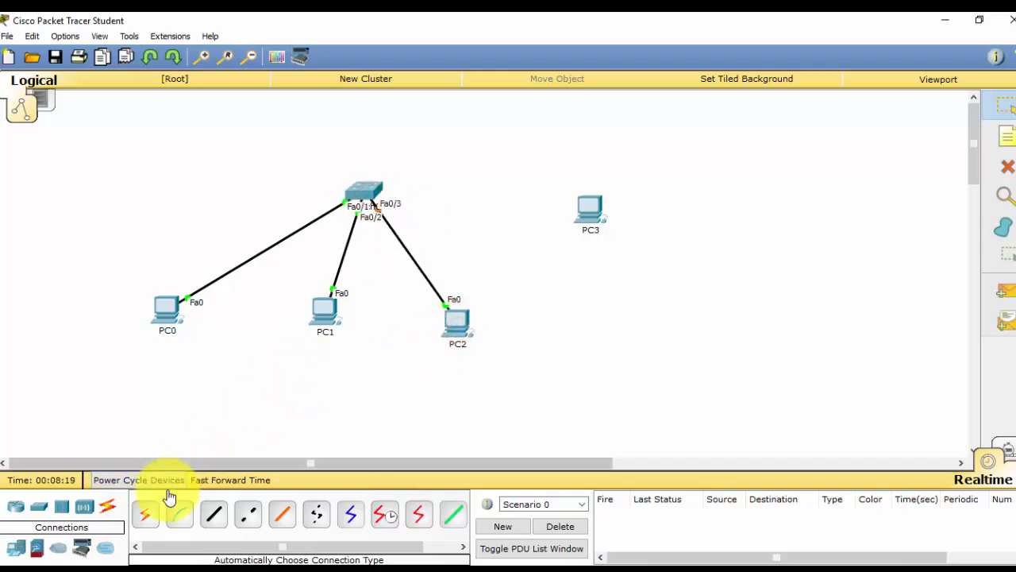
left_click(145, 513)
left_click(371, 192)
left_click(596, 213)
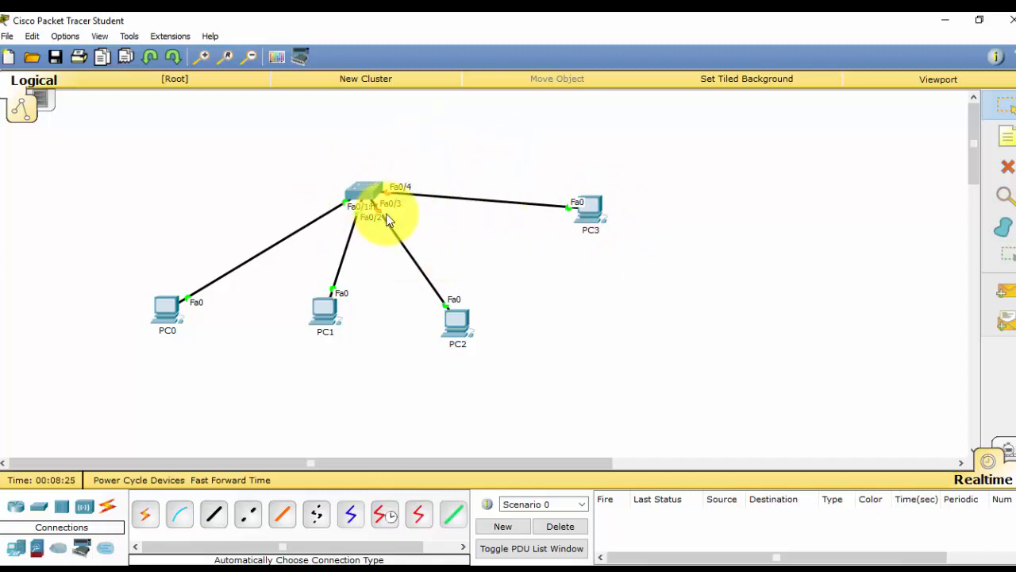
- Reattach the switch ends of PC3's and PC2's cables to FastEthernet0/4 and FastEthernet0/3, and shift PC0 slightly up and to the right
mouse_move(389, 220)
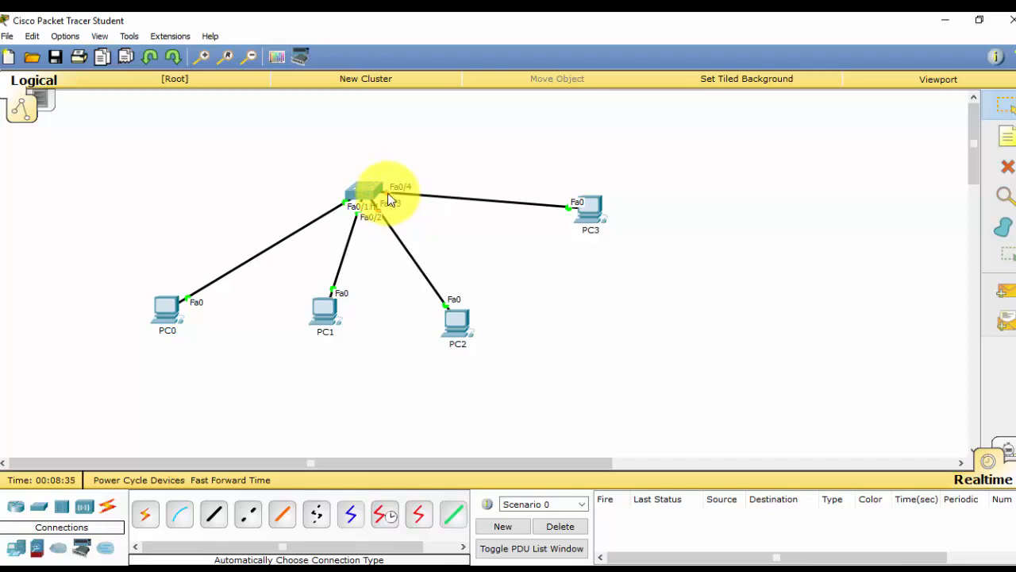
mouse_move(389, 200)
left_mouse_down()
mouse_move(545, 118)
mouse_move(404, 141)
mouse_move(433, 146)
mouse_move(399, 120)
mouse_move(380, 192)
left_mouse_up()
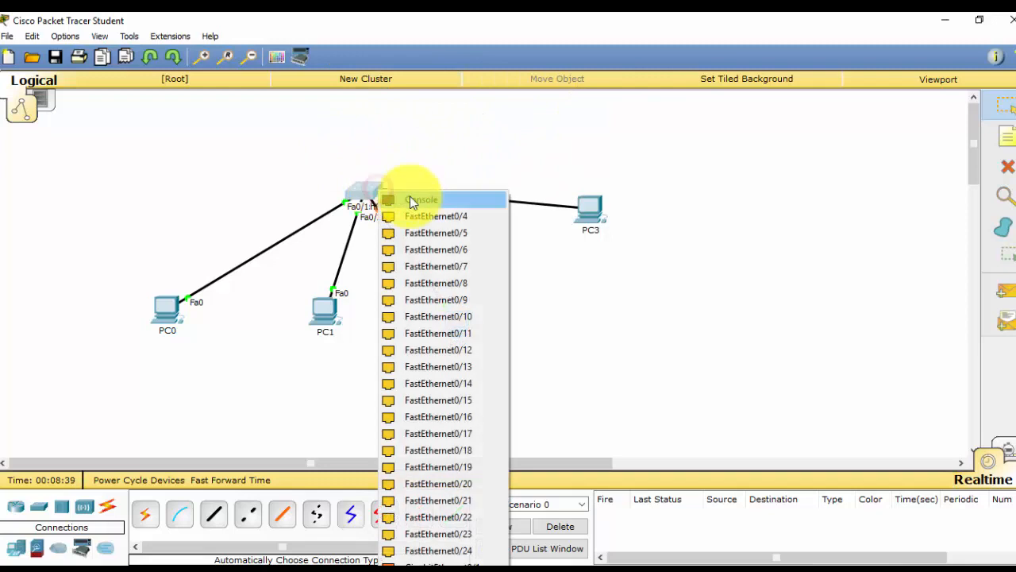
left_click(438, 215)
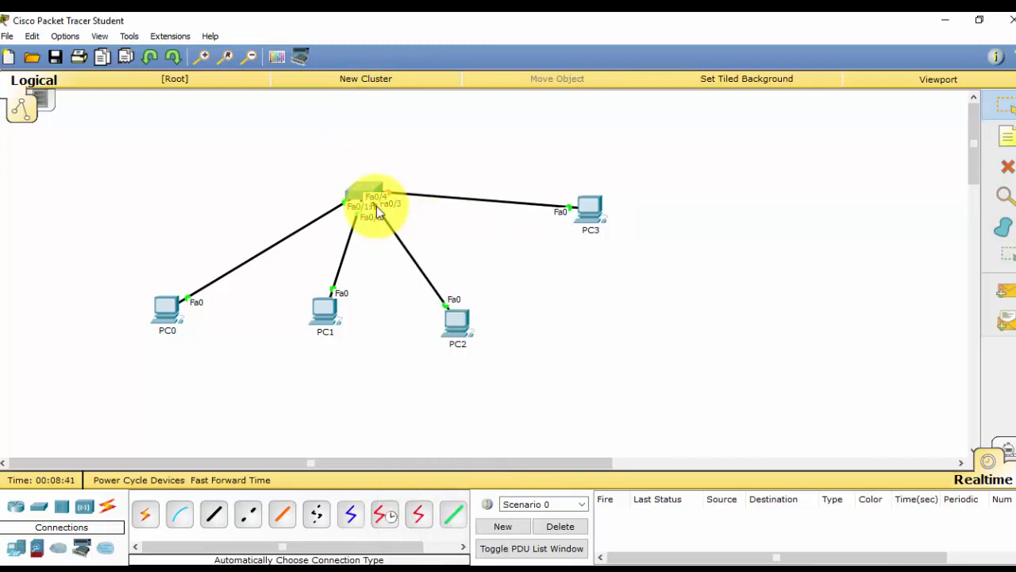
mouse_move(376, 207)
left_mouse_down()
mouse_move(451, 242)
mouse_move(364, 195)
left_mouse_up()
left_click(412, 215)
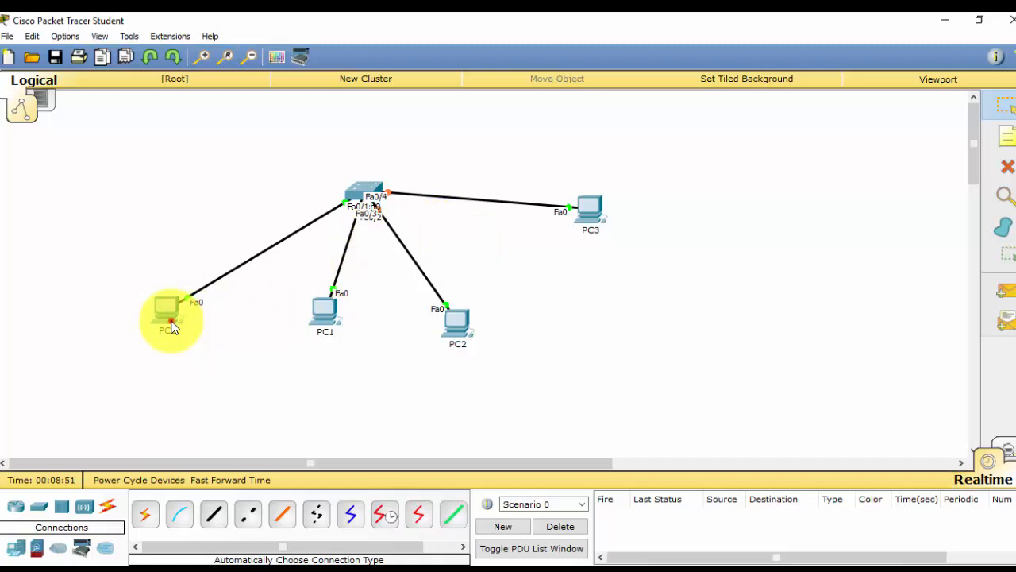
left_click_drag(171, 321, 182, 313)
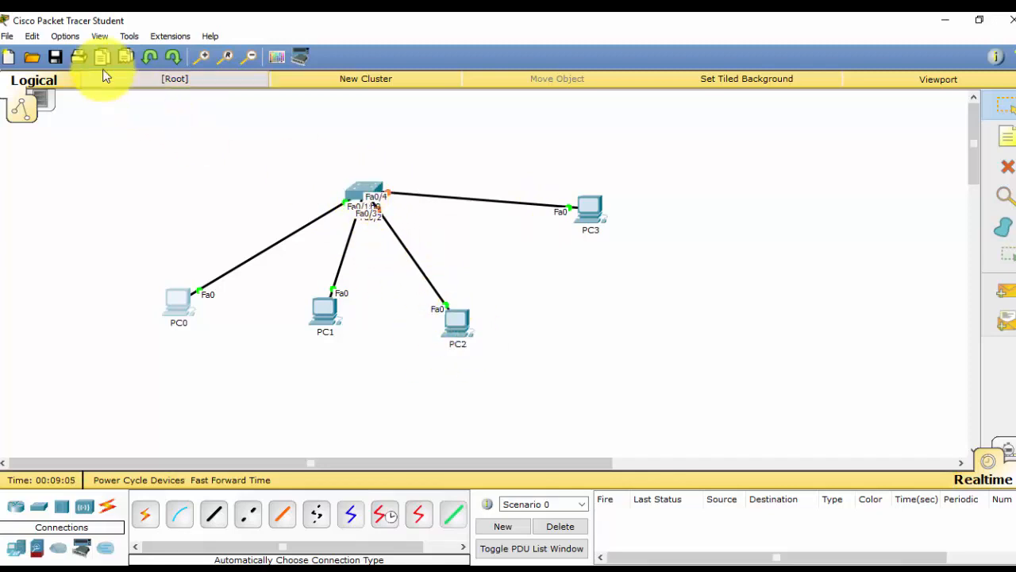
- Open the interface preferences beside the topology and turn off Always Show Port Labels
left_click(63, 37)
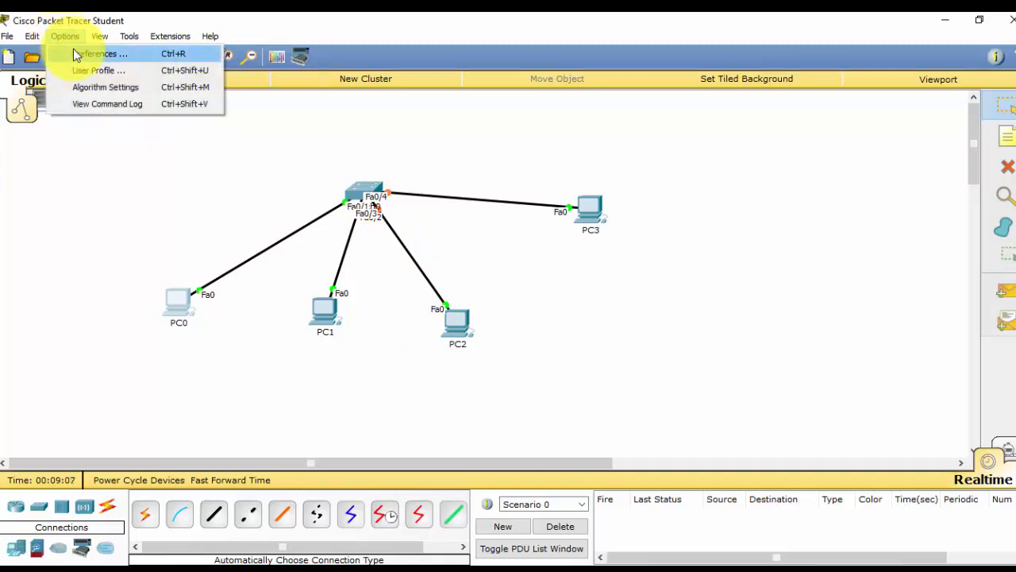
left_click(76, 54)
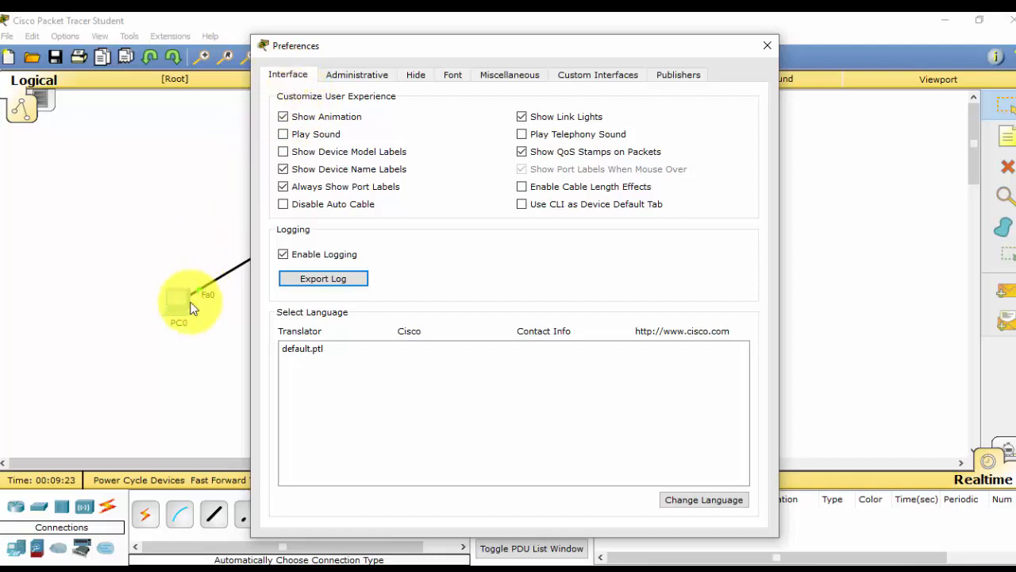
left_click(388, 48)
left_click_drag(389, 46, 576, 57)
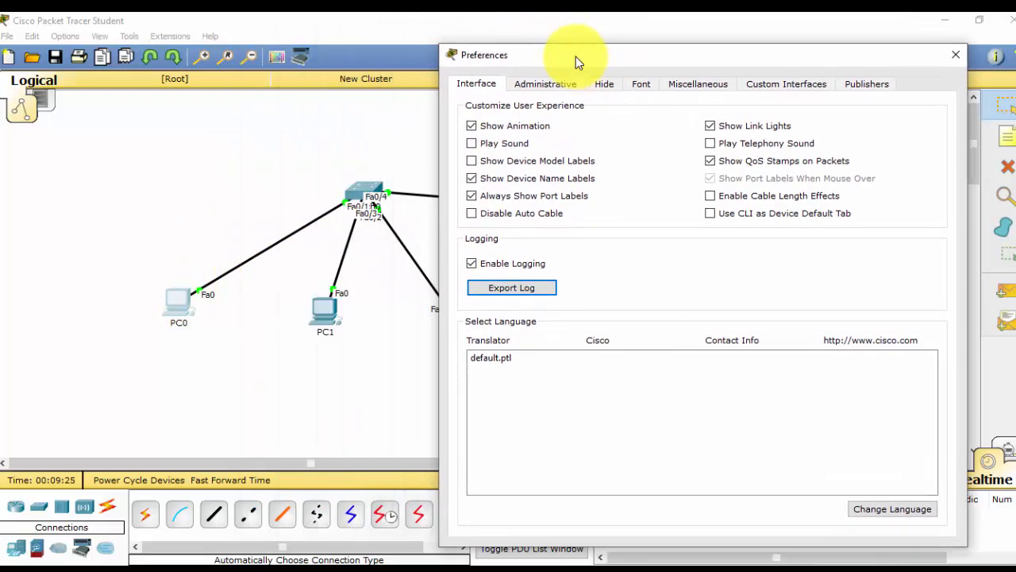
left_click(472, 197)
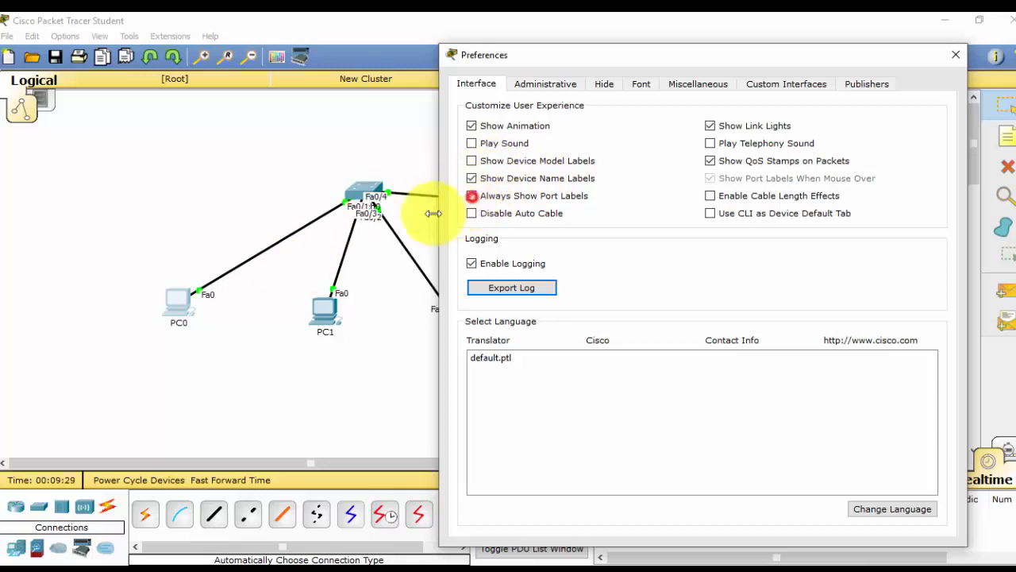
left_click(472, 196)
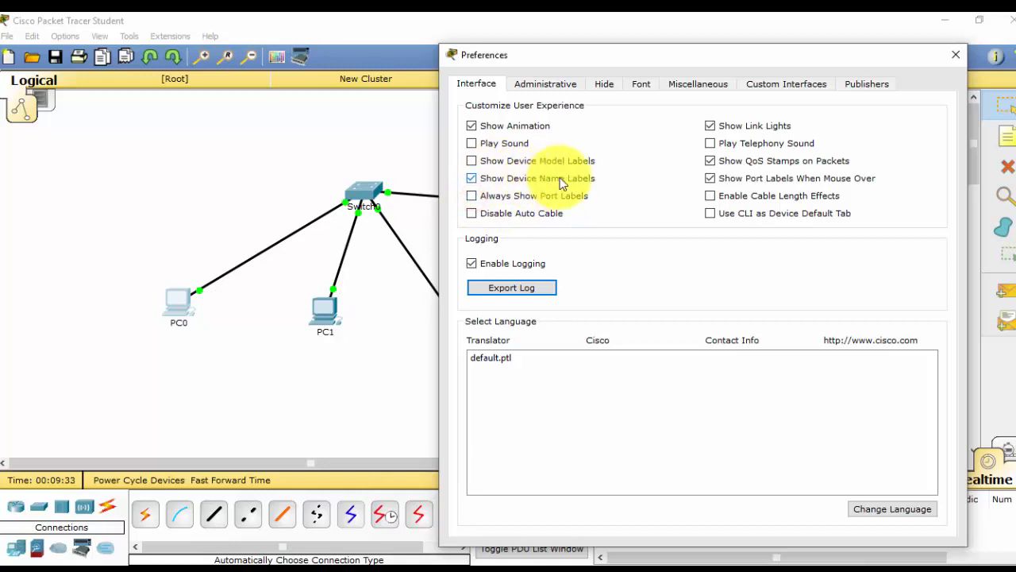
- Switch Show Device Name Labels off and on again, and re-enable Always Show Port Labels
left_click(471, 181)
left_click(471, 179)
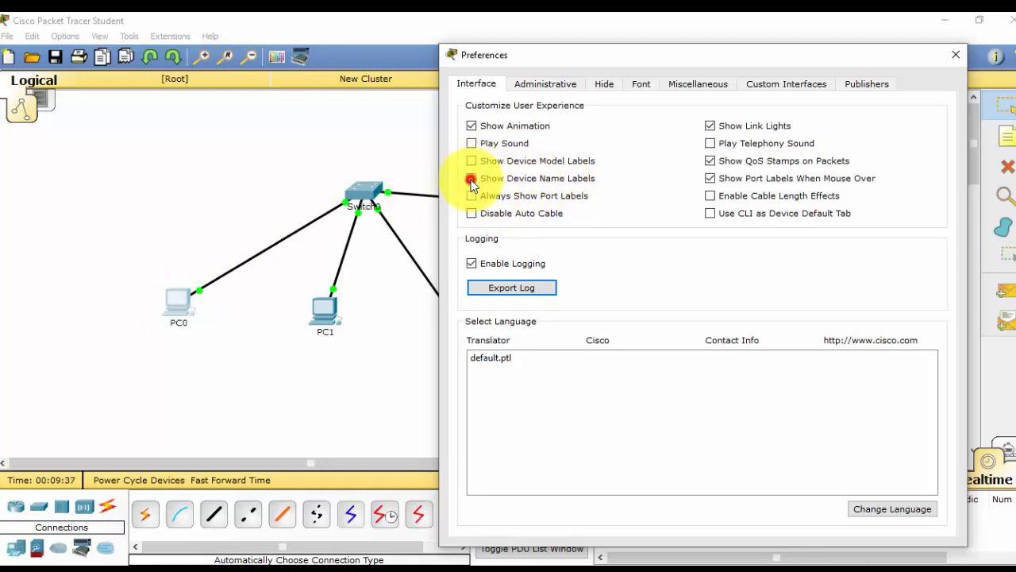
left_click(472, 196)
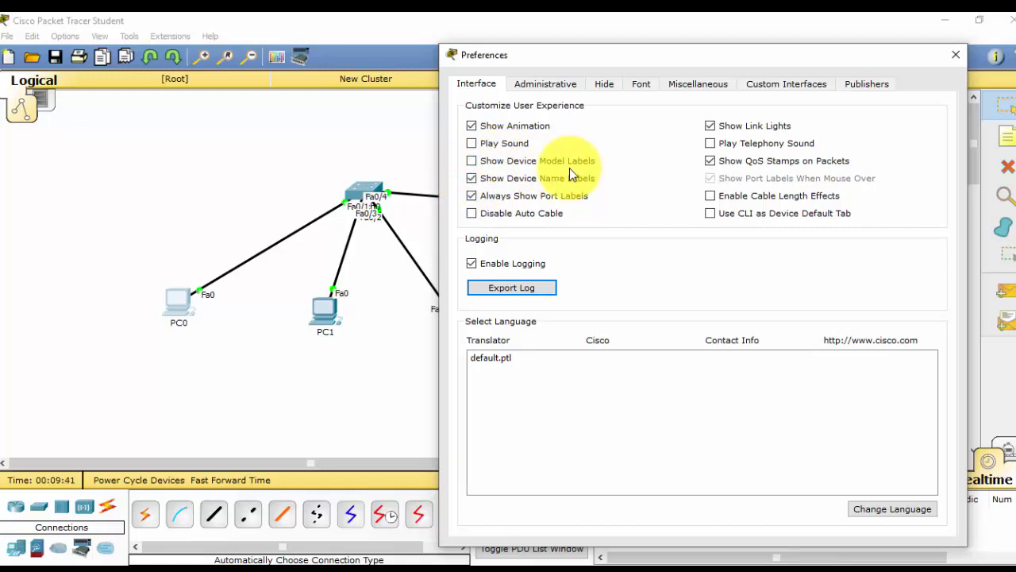
- Turn on Show Device Model Labels in the preferences and move Switch0 below the row of PCs
left_click(473, 161)
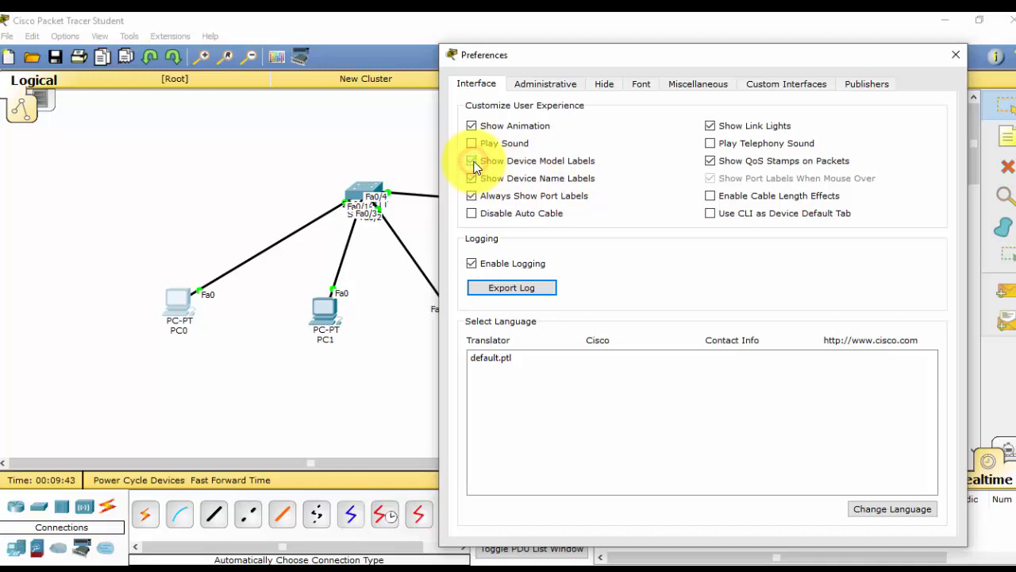
left_click(354, 189)
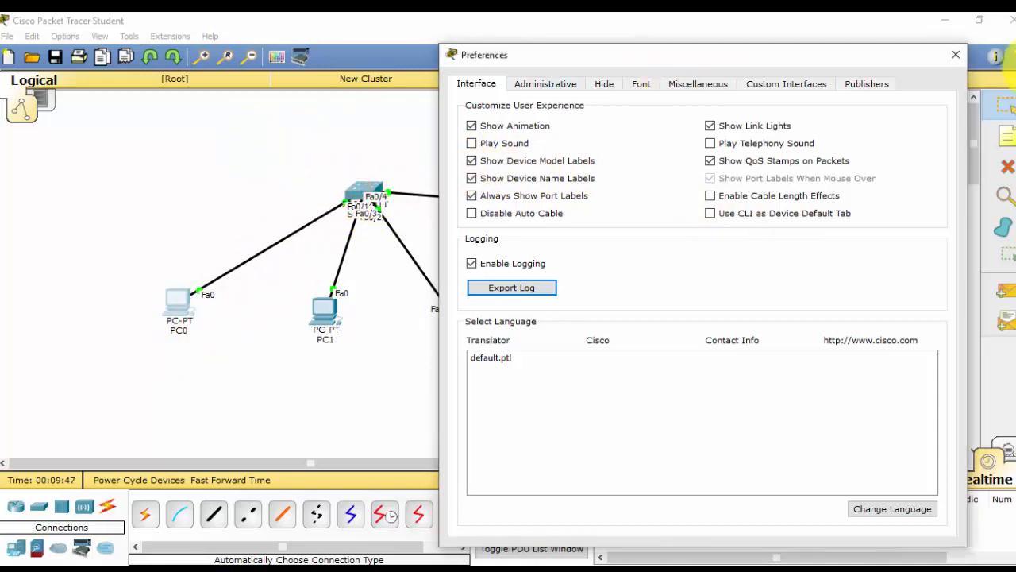
left_click(955, 55)
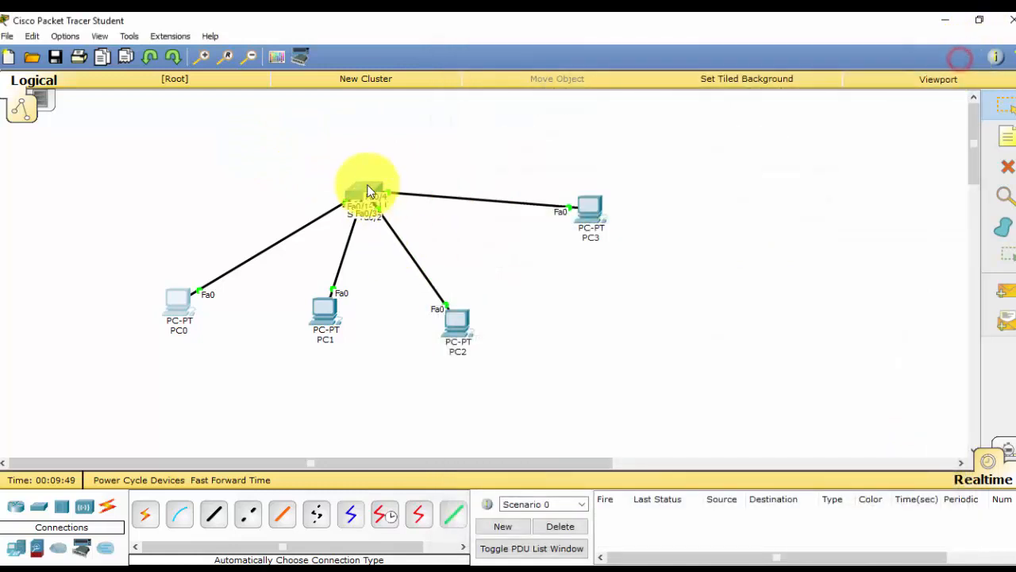
left_click_drag(365, 192, 373, 381)
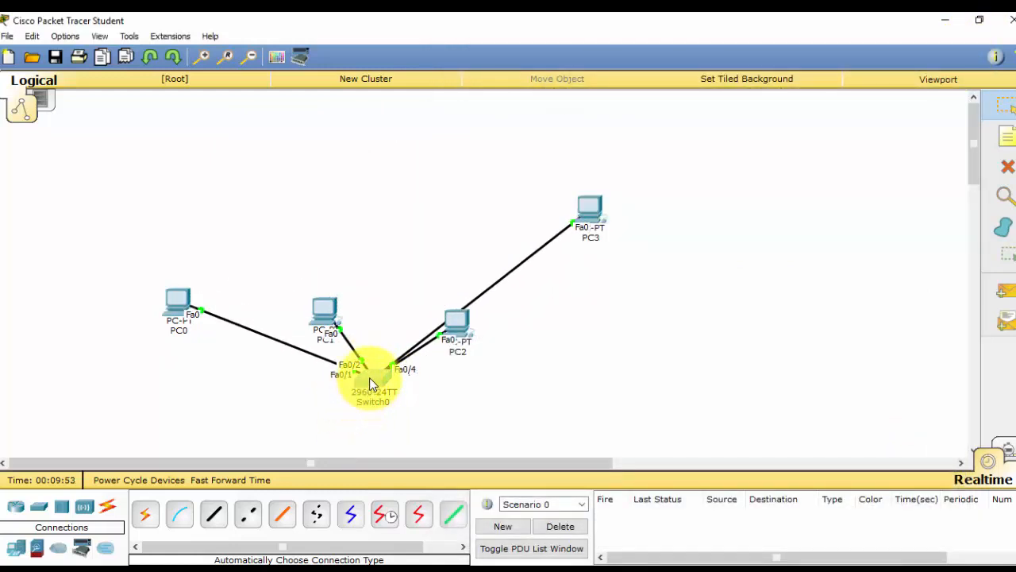
left_click_drag(369, 379, 361, 401)
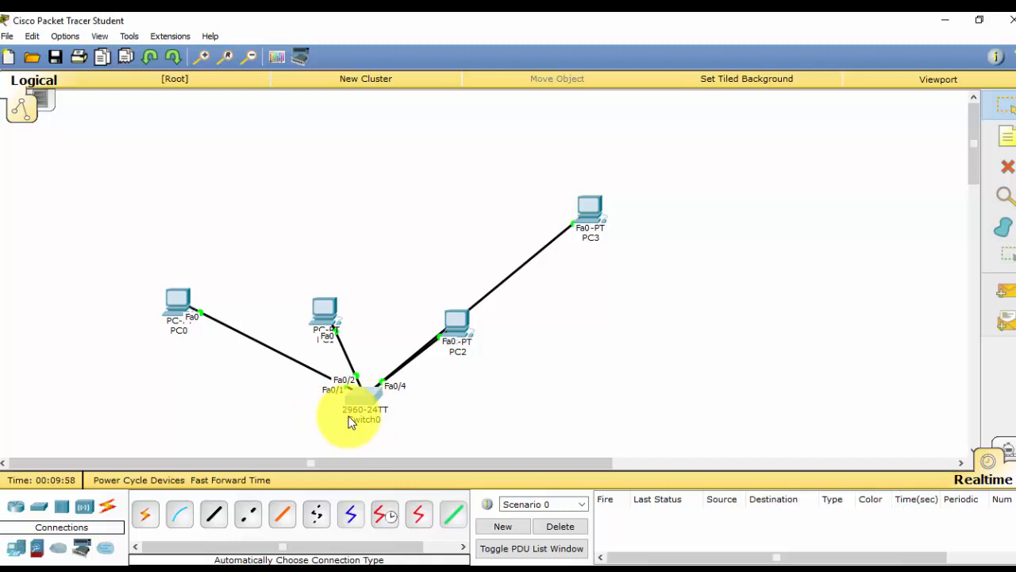
- Turn off Show Device Model Labels in the interface preferences and close them
left_click(61, 37)
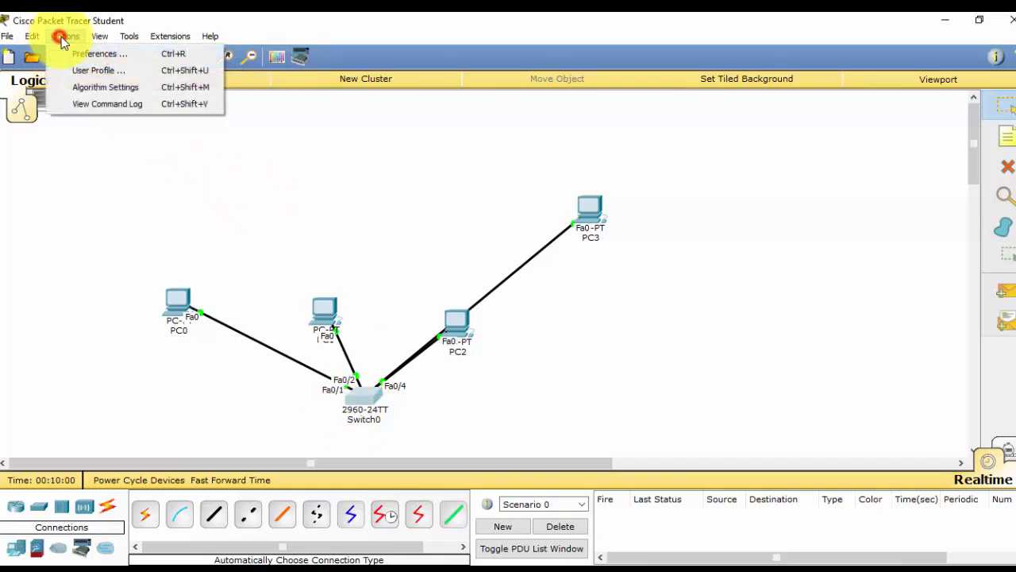
left_click(73, 53)
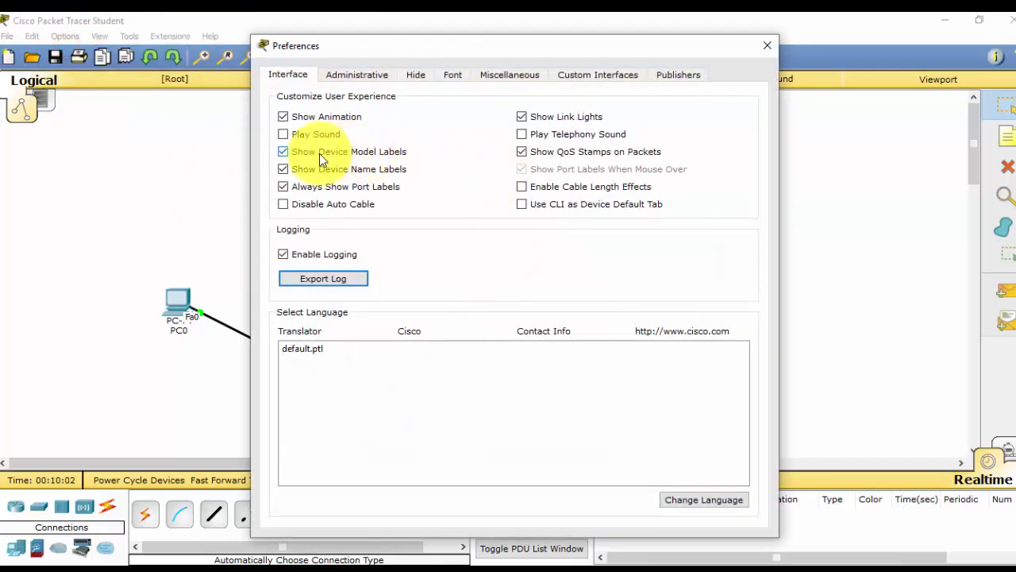
left_click_drag(390, 54, 645, 56)
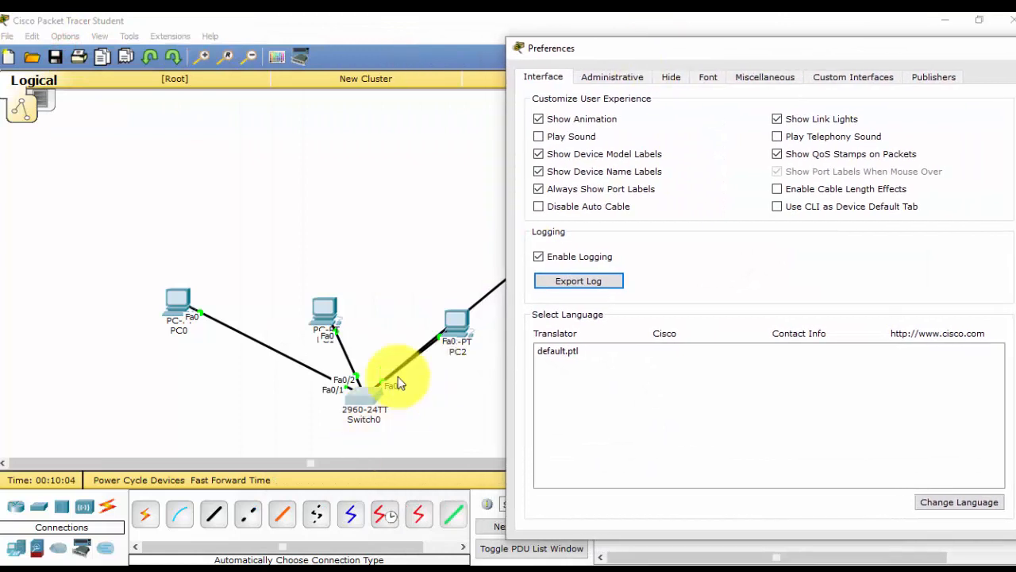
left_click(538, 156)
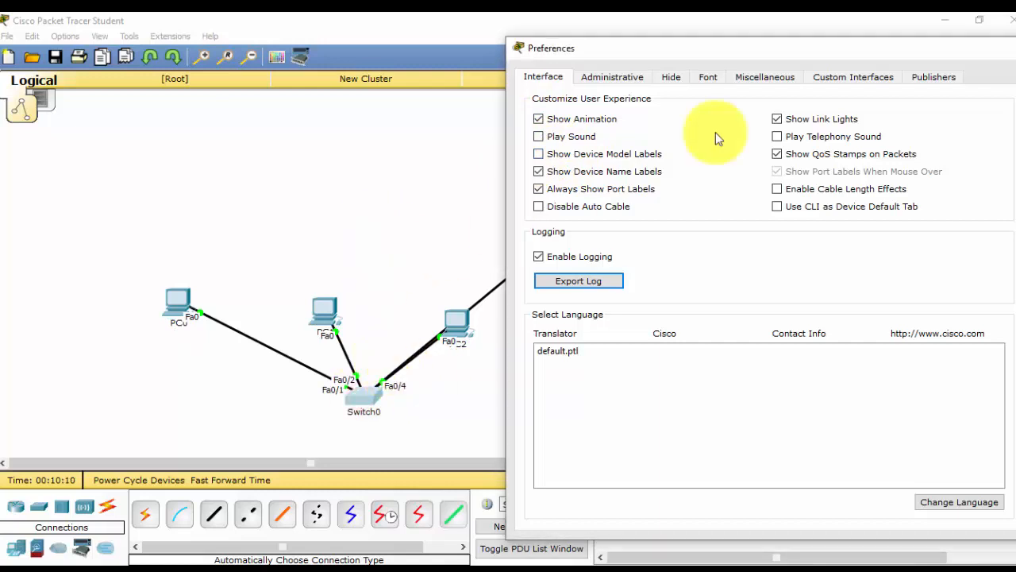
left_click(1006, 48)
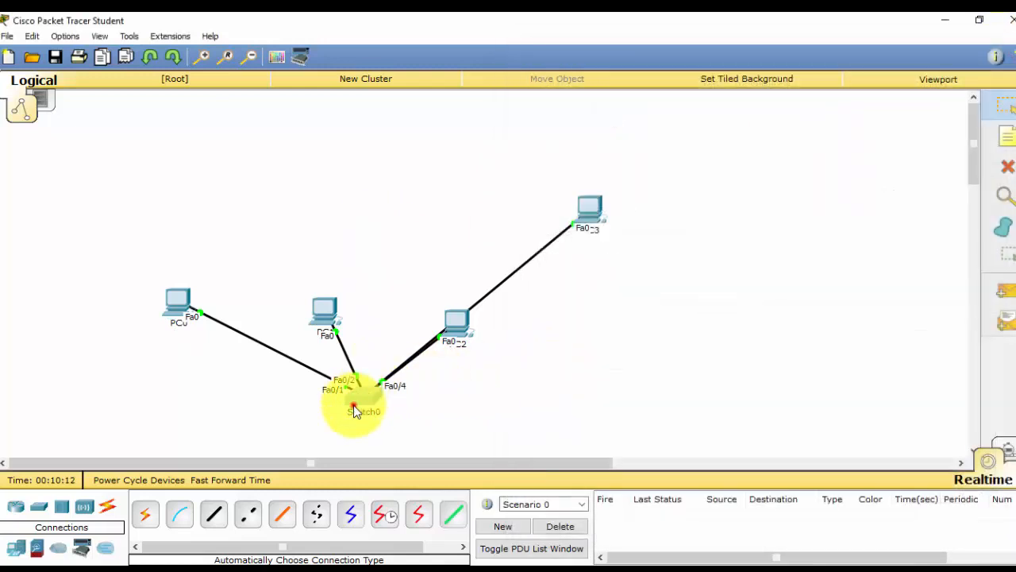
- Move Switch0 back above the PCs, and rearrange PC0 slightly higher and PC2 slightly to the right
left_click_drag(355, 409, 328, 187)
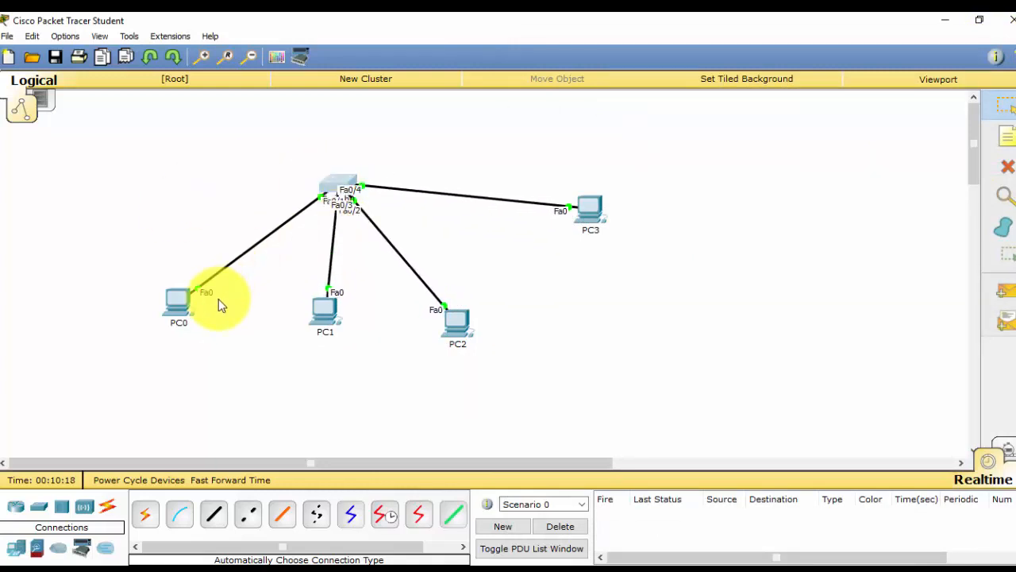
left_click_drag(189, 318, 185, 291)
left_click_drag(455, 324, 464, 320)
left_click_drag(339, 181, 351, 200)
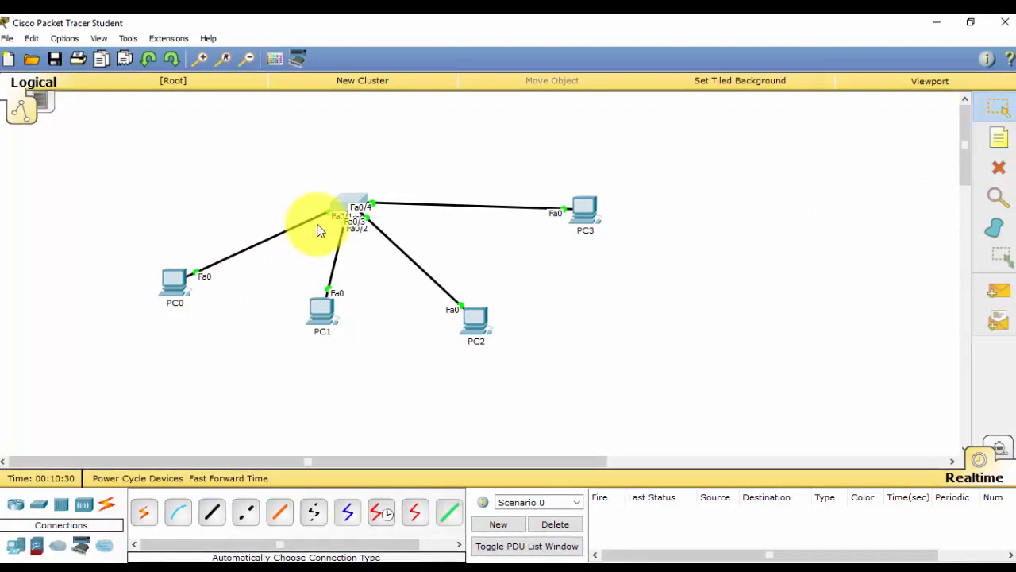
- Place a text note reading "switch-1" just above the switch
left_click(999, 141)
left_click(340, 176)
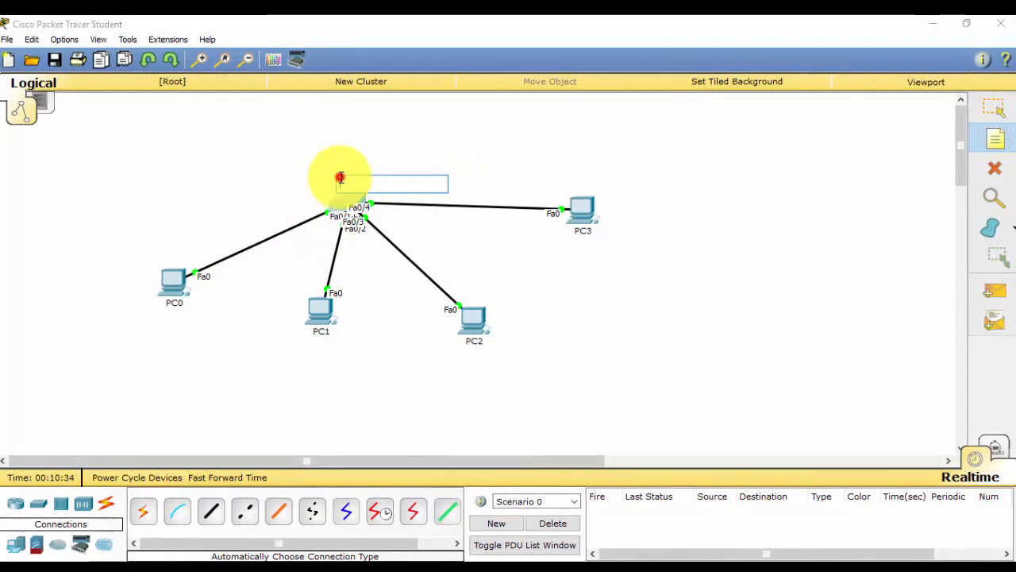
type("switc")
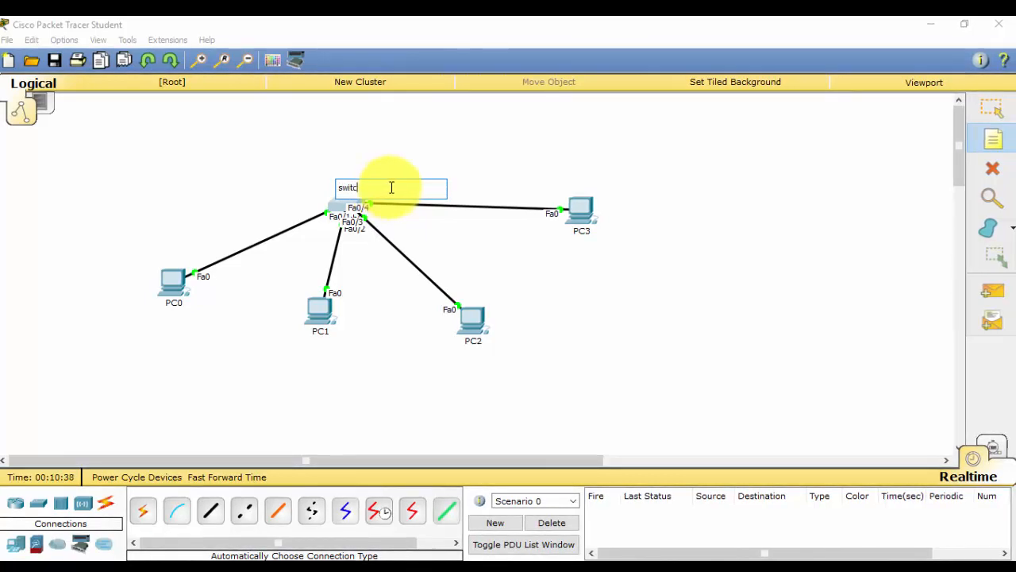
type("h-1")
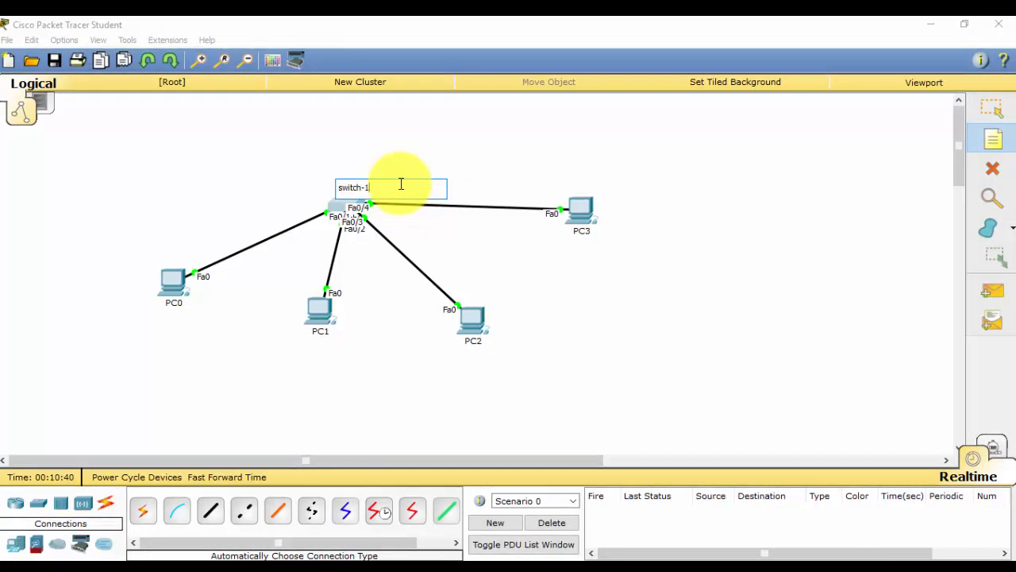
- Finish editing the "switch-1" note and center it directly above the switch
left_click(468, 184)
left_click(992, 108)
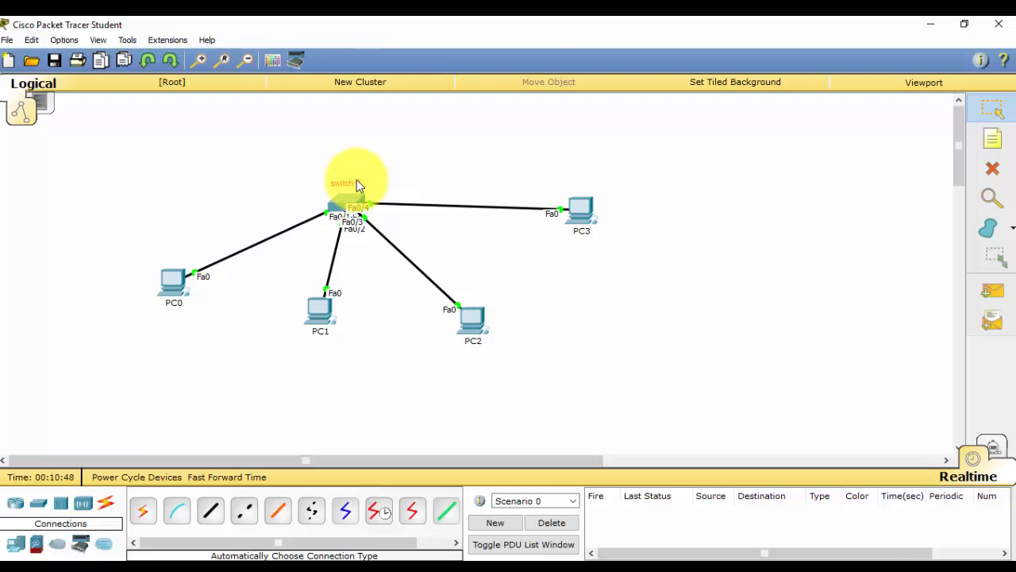
- Add a text note reading "192.168.1.100" and position it directly beneath the PC3 label
left_click(977, 139)
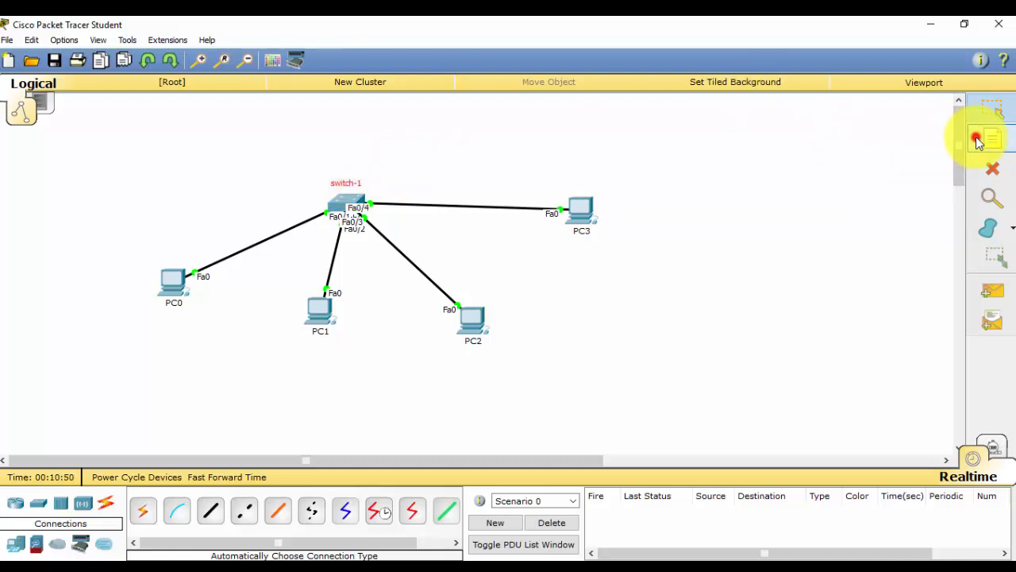
left_click(571, 243)
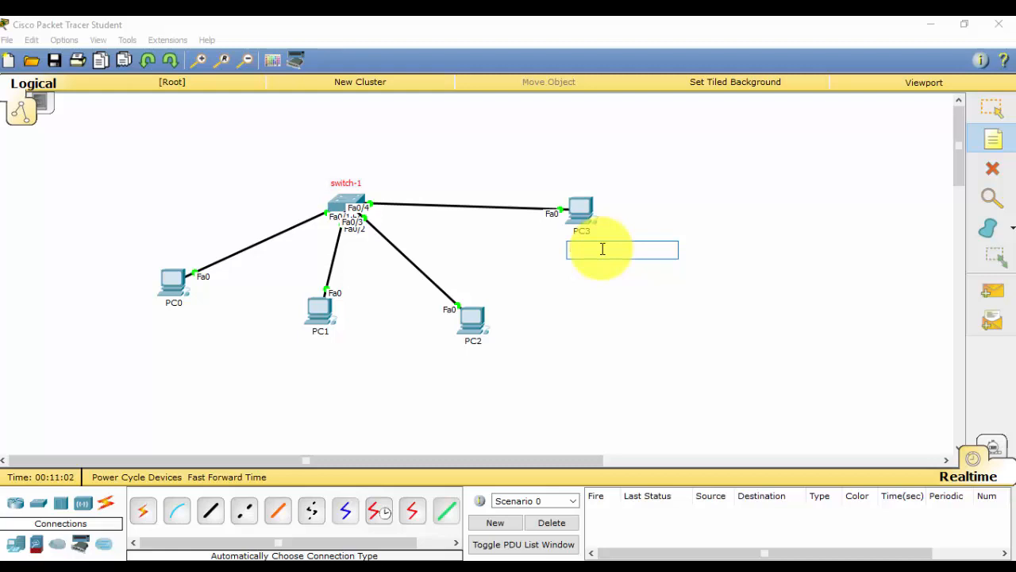
type("192.168.1")
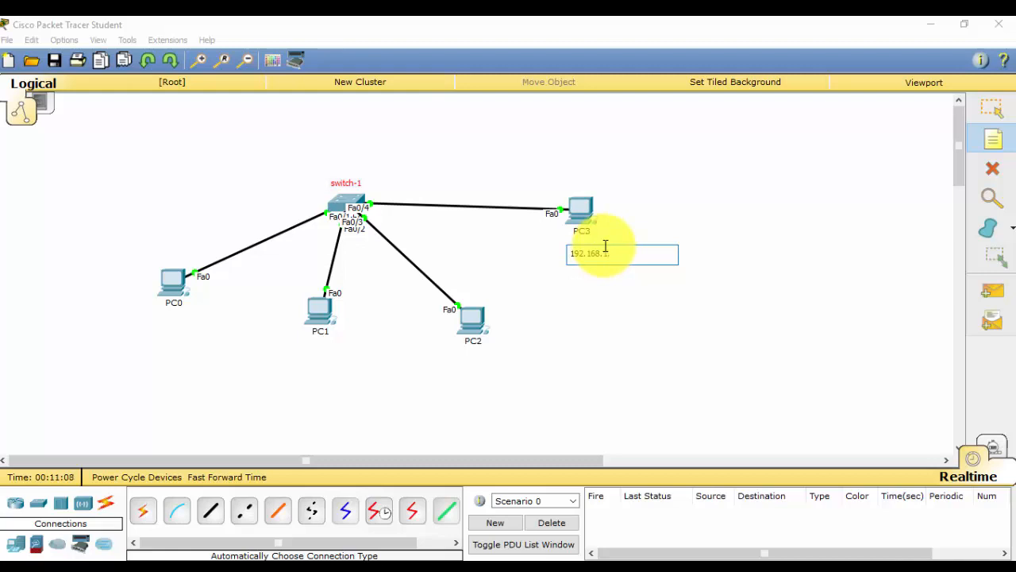
type("00")
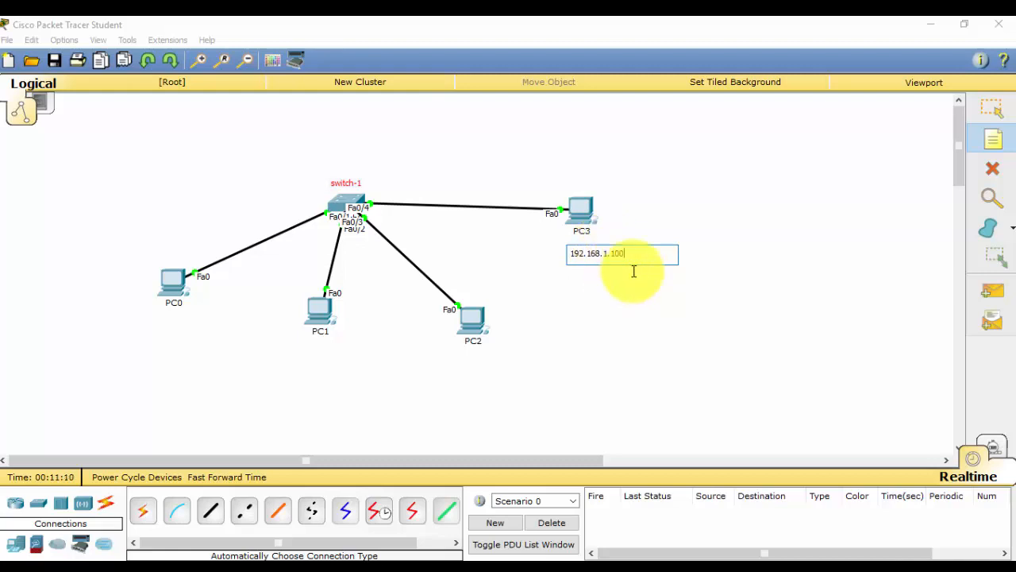
left_click(994, 106)
left_click_drag(613, 258, 595, 249)
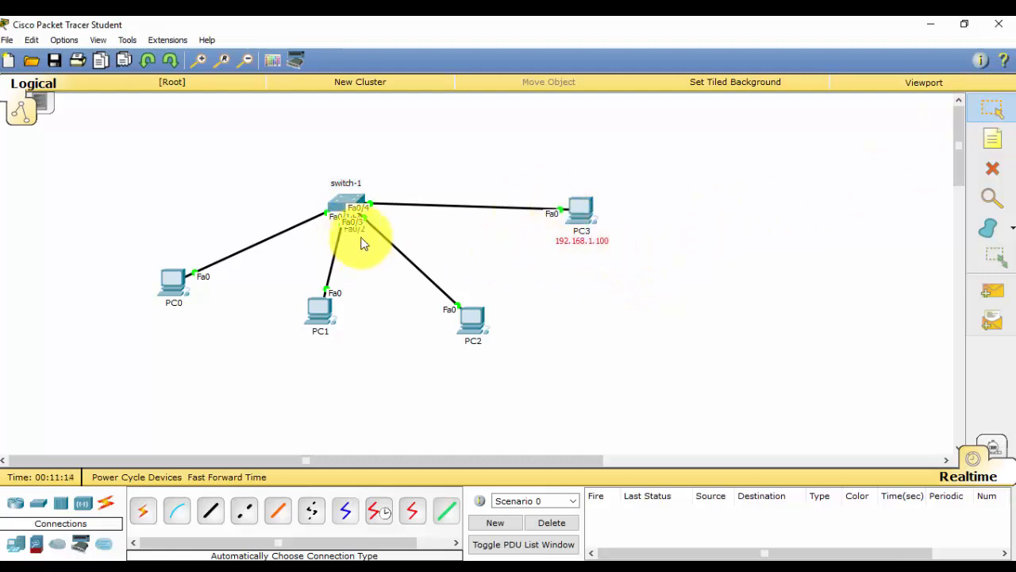